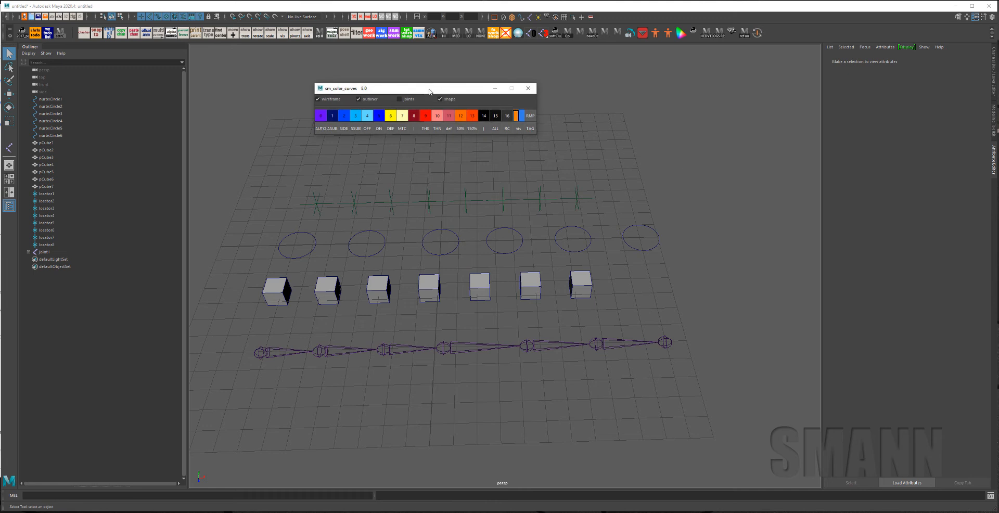
# - Disable the outliner option in the sm_color_curves window, reopen the window and place it above the row of locators
pyautogui.moveTo(421, 88); pyautogui.dragTo(439, 92)
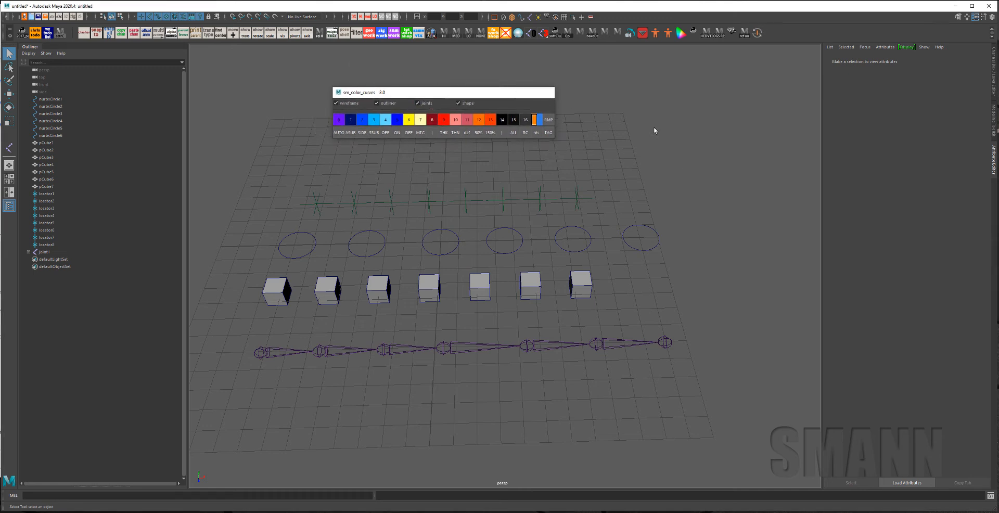
pyautogui.click(681, 32)
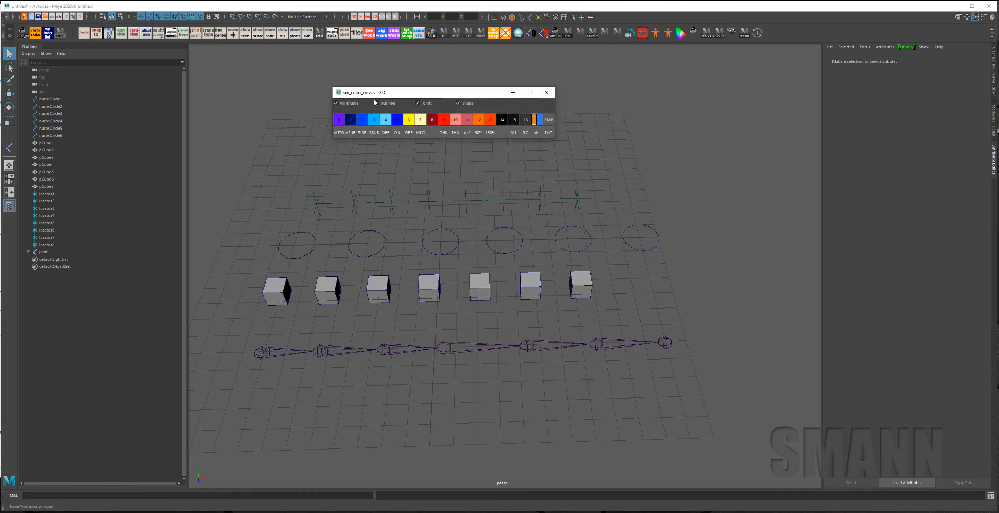
pyautogui.click(378, 103)
pyautogui.click(546, 92)
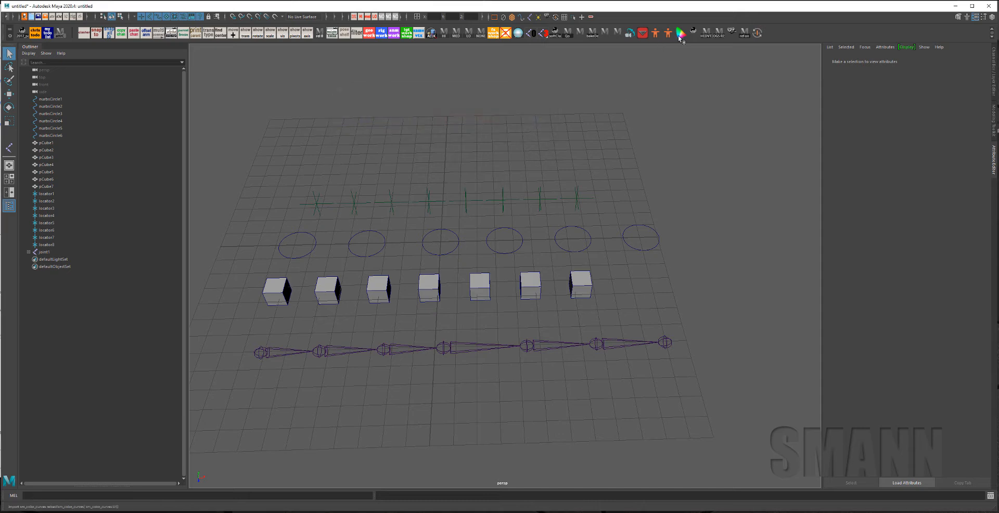
pyautogui.click(681, 33)
pyautogui.moveTo(412, 94); pyautogui.dragTo(463, 103)
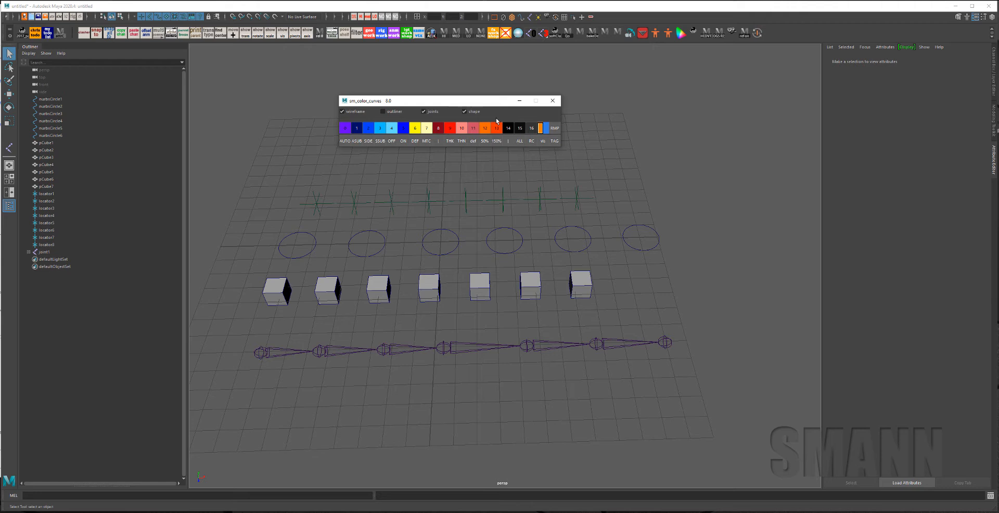
pyautogui.moveTo(478, 103); pyautogui.dragTo(485, 108)
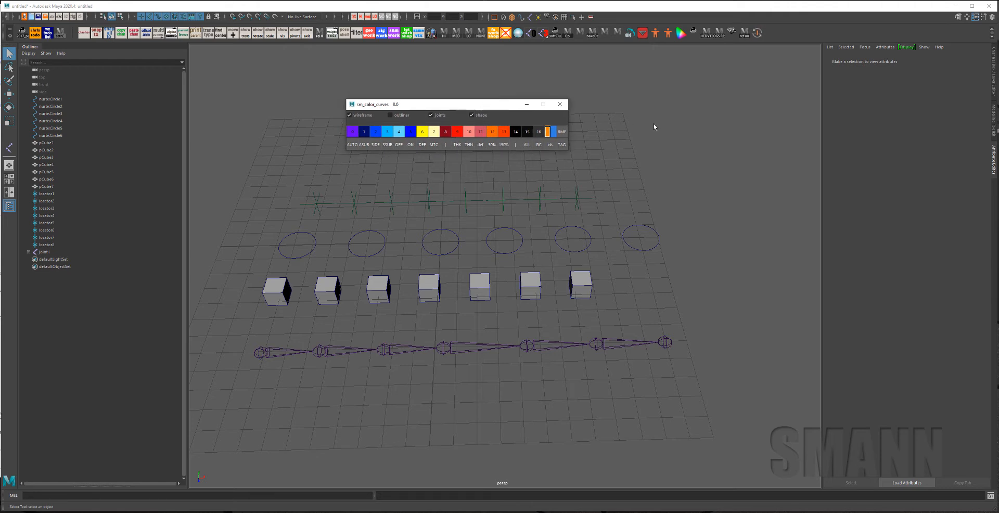
# - Colour the wireframes of all six circles purple with swatch 0
pyautogui.moveTo(229, 234); pyautogui.dragTo(725, 244)
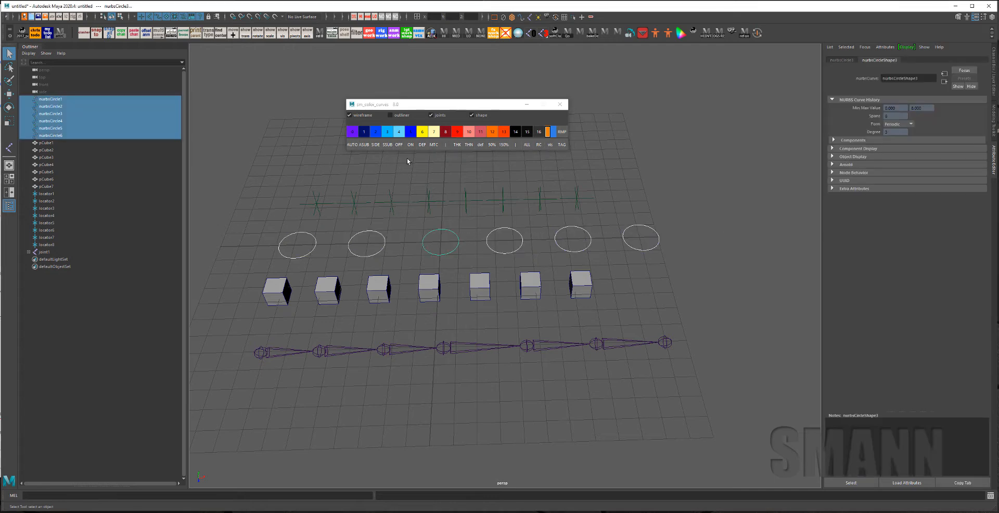
pyautogui.click(352, 133)
pyautogui.click(676, 223)
# - Colour the wireframes of nurbsCircle2 to nurbsCircle6 red with swatch 9
pyautogui.moveTo(678, 223); pyautogui.dragTo(366, 251)
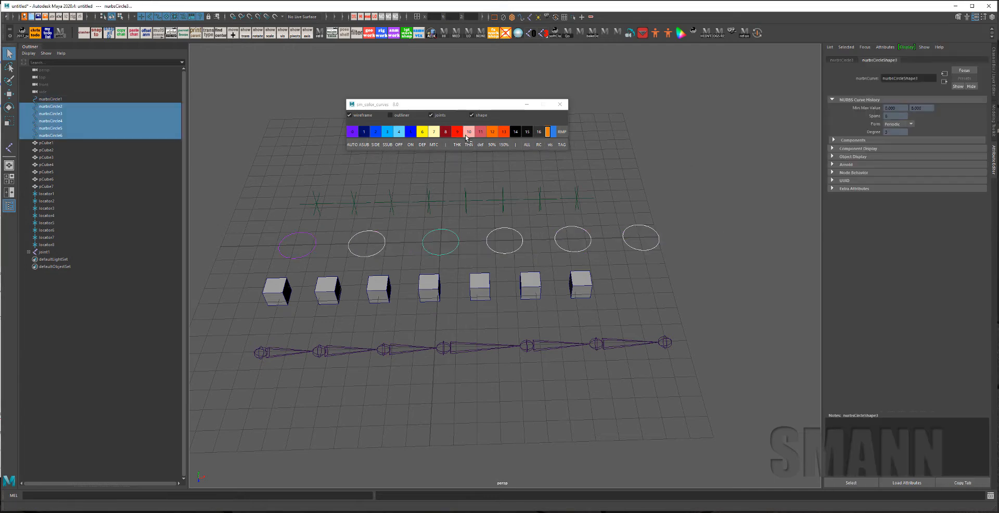
pyautogui.click(458, 133)
pyautogui.click(705, 245)
pyautogui.click(446, 133)
pyautogui.click(685, 223)
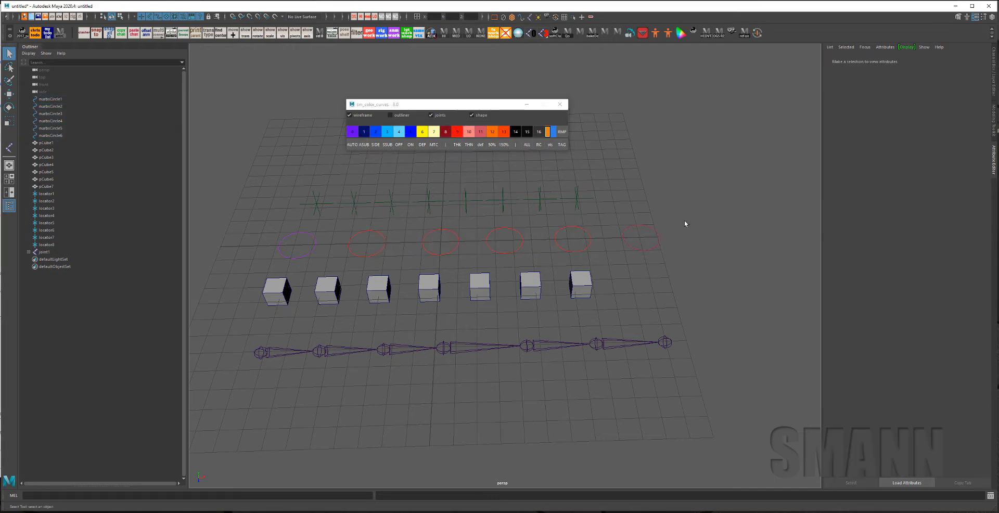
# - Colour the wireframe of the fourth circle in the row orange
pyautogui.moveTo(532, 240); pyautogui.dragTo(499, 252)
pyautogui.click(497, 133)
pyautogui.click(688, 240)
# - With wireframe off and outliner on, colour the six circle names yellow and the pCube3 to pCube7 and locator1 names with swatch 11
pyautogui.click(361, 116)
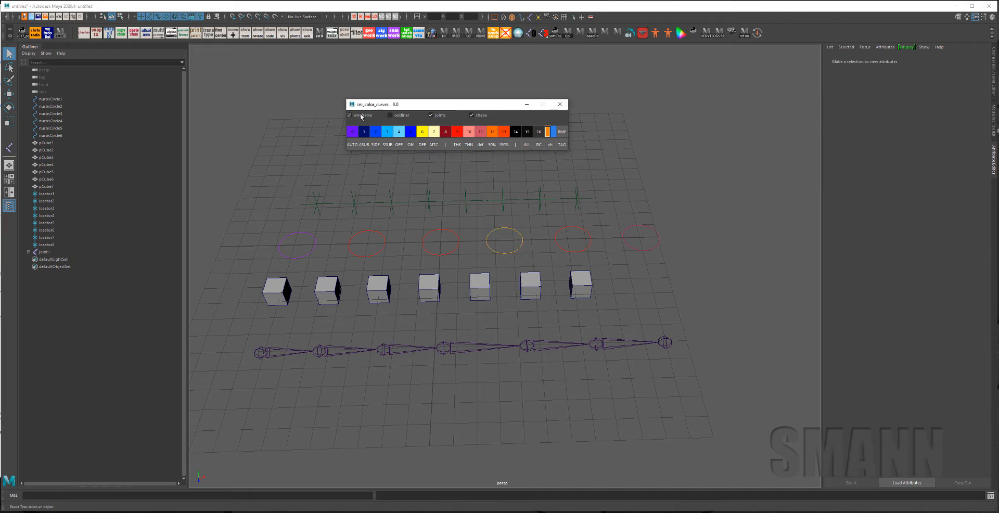
pyautogui.moveTo(54, 100); pyautogui.dragTo(63, 136)
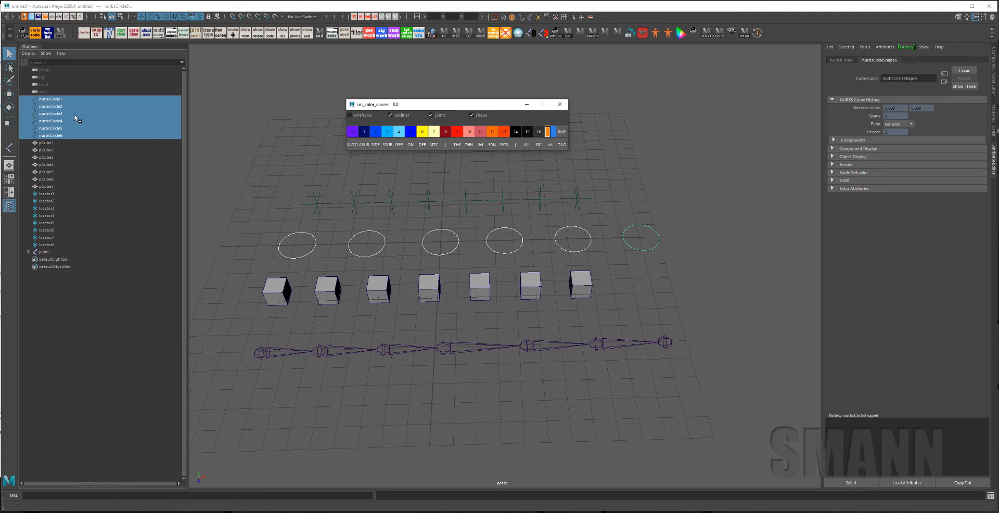
pyautogui.moveTo(46, 157); pyautogui.dragTo(50, 194)
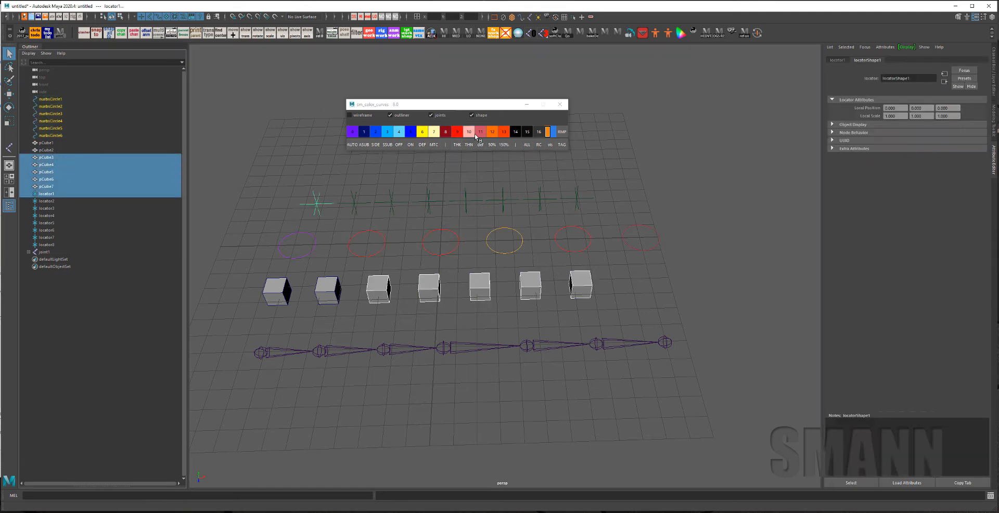
pyautogui.click(476, 135)
pyautogui.click(263, 136)
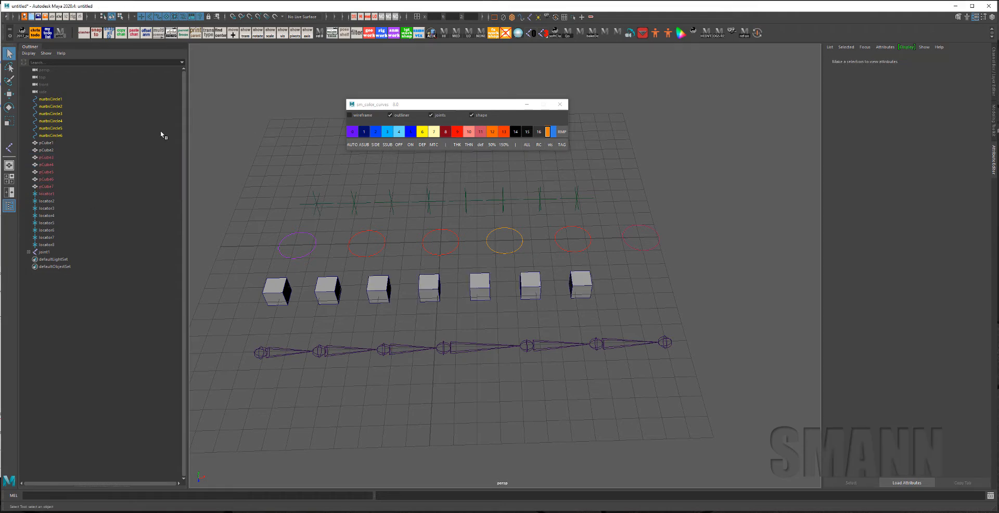
# - Colour the outliner names of all circles, cubes and locators blue and reset their wireframes to the default colour
pyautogui.moveTo(48, 99); pyautogui.dragTo(52, 245)
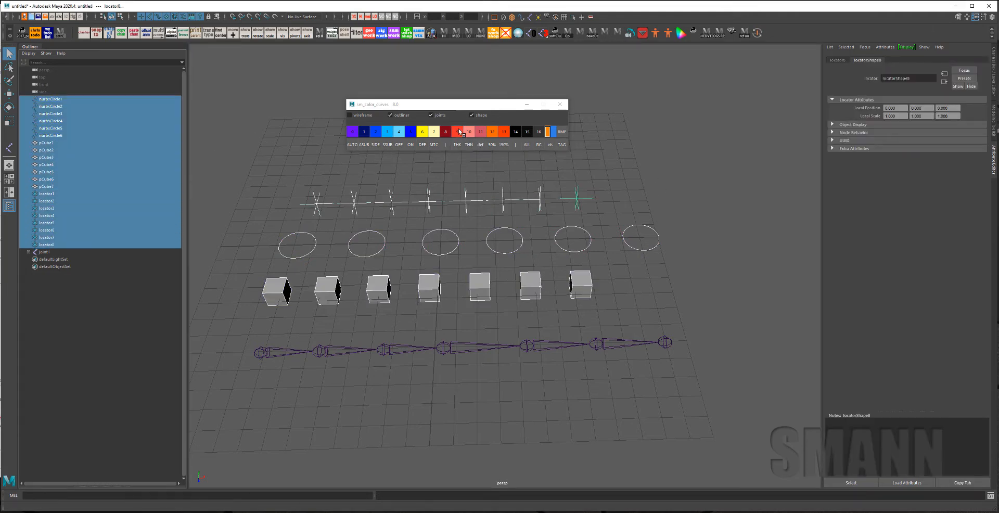
pyautogui.moveTo(458, 130)
pyautogui.mouseDown(button='right')
pyautogui.moveTo(138, 187)
pyautogui.moveTo(416, 156)
pyautogui.moveTo(520, 130)
pyautogui.moveTo(527, 178)
pyautogui.moveTo(491, 188)
pyautogui.moveTo(574, 175)
pyautogui.moveTo(406, 208)
pyautogui.moveTo(466, 84)
pyautogui.moveTo(634, 139)
pyautogui.moveTo(460, 150)
pyautogui.moveTo(458, 134)
pyautogui.mouseUp(button='right')
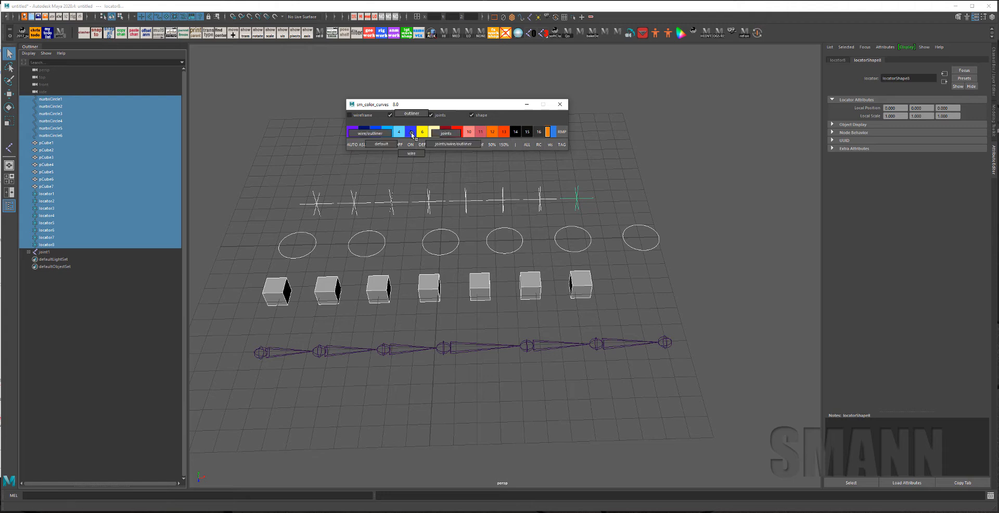
pyautogui.click(363, 177)
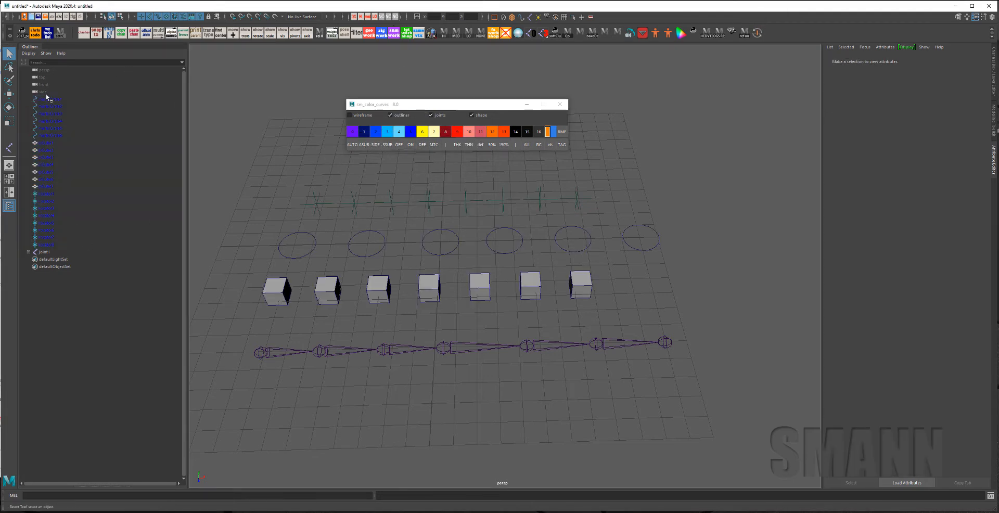
# - Reset the outliner name colours of all circles, cubes and locators to default
pyautogui.moveTo(47, 98); pyautogui.dragTo(85, 245)
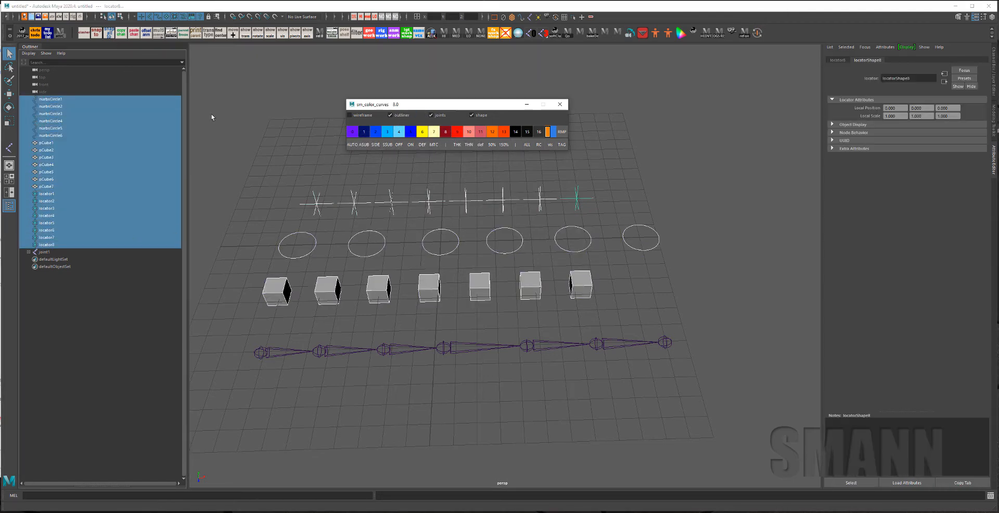
pyautogui.click(212, 117)
pyautogui.moveTo(45, 99); pyautogui.dragTo(72, 251)
# - Colour the wireframes of the six circles, pCube6 and pCube7 yellow with swatch 6
pyautogui.moveTo(110, 157); pyautogui.dragTo(143, 223)
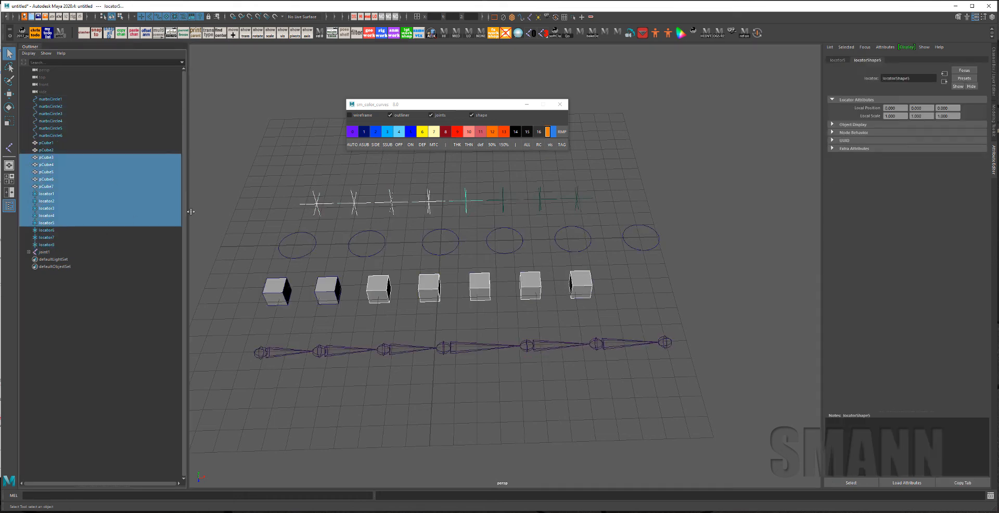
pyautogui.moveTo(273, 273); pyautogui.dragTo(693, 237)
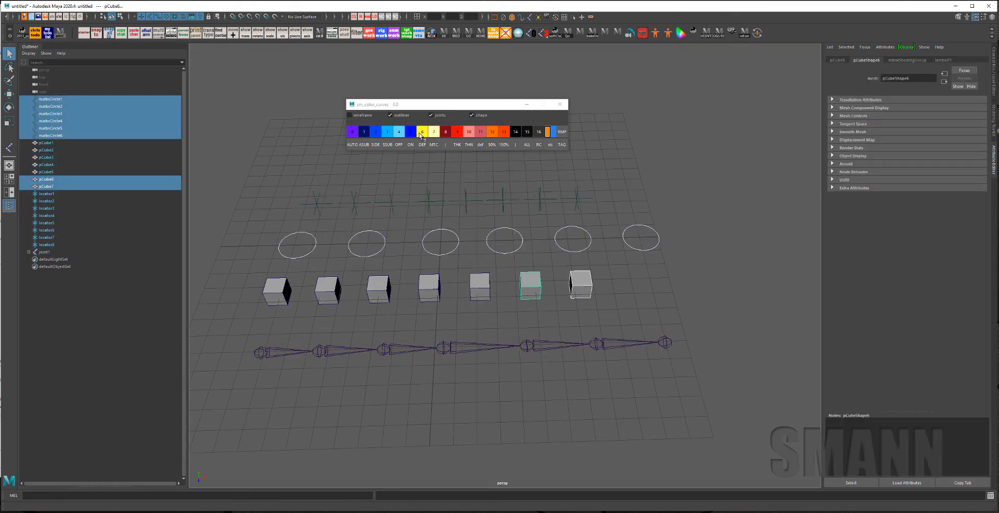
pyautogui.click(428, 134)
pyautogui.click(796, 203)
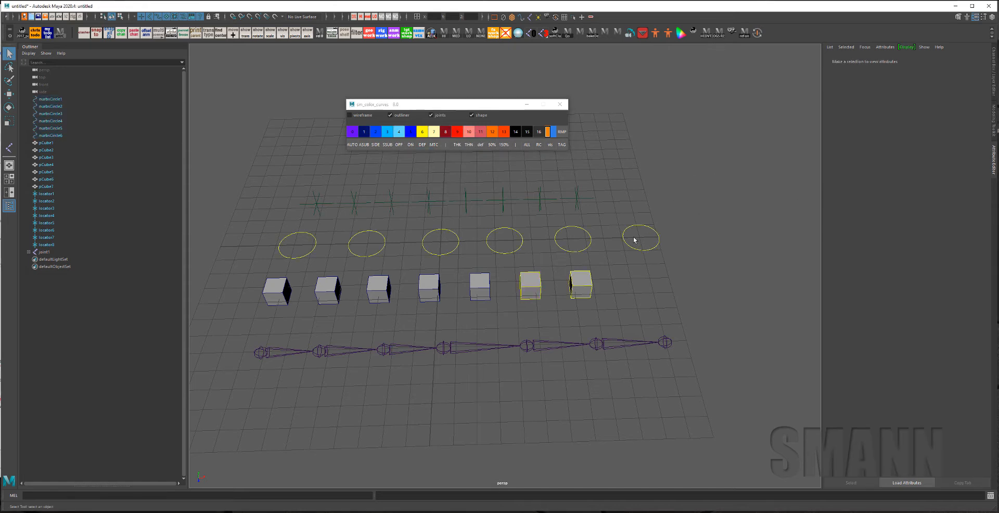
# - Apply AUTO colouring to the outliner names of the six circles
pyautogui.keyDown('alt'); pyautogui.moveTo(758, 216); pyautogui.dragTo(735, 217); pyautogui.keyUp('alt')
pyautogui.moveTo(272, 224); pyautogui.dragTo(718, 250)
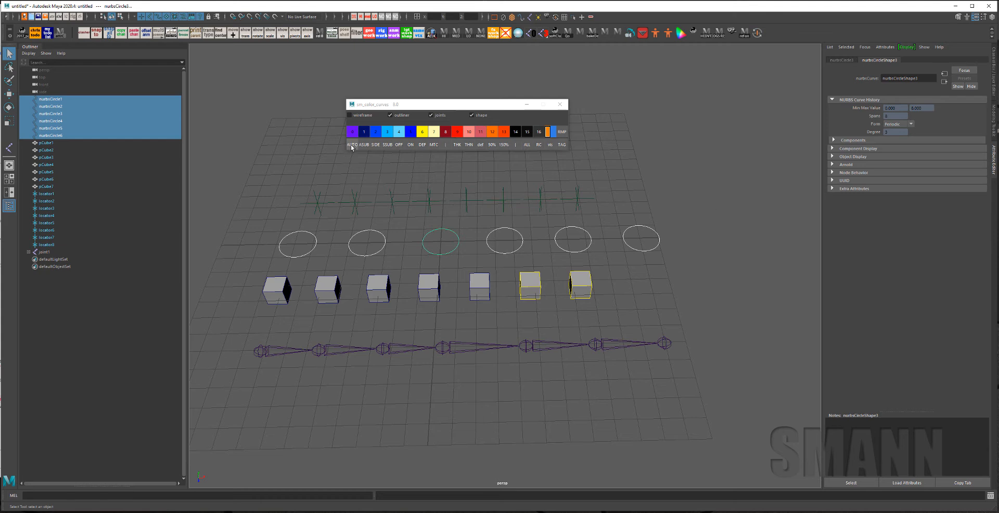
pyautogui.click(706, 208)
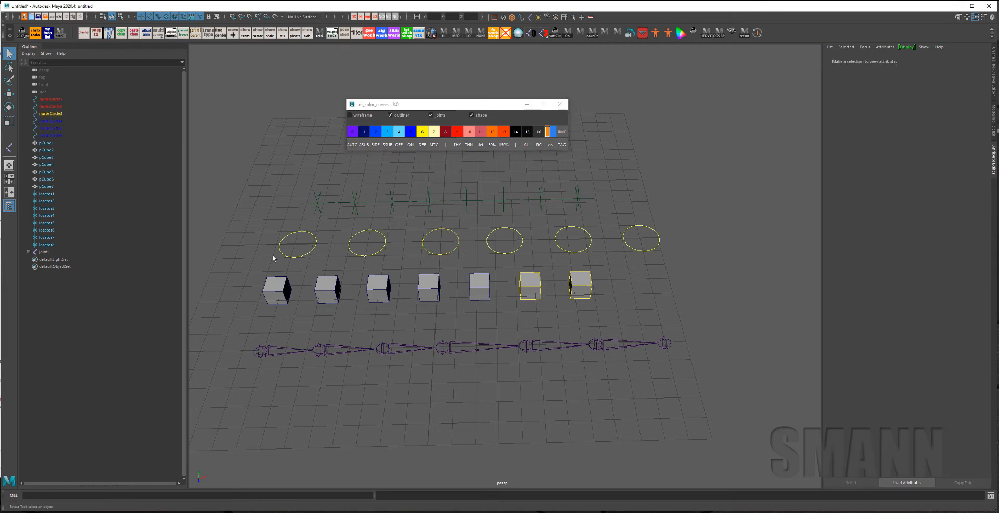
# - Switch the colouring target from outliner to wireframe and apply AUTO to the six circles
pyautogui.moveTo(279, 250); pyautogui.dragTo(718, 225)
pyautogui.moveTo(279, 240); pyautogui.dragTo(725, 243)
pyautogui.click(362, 117)
pyautogui.click(352, 145)
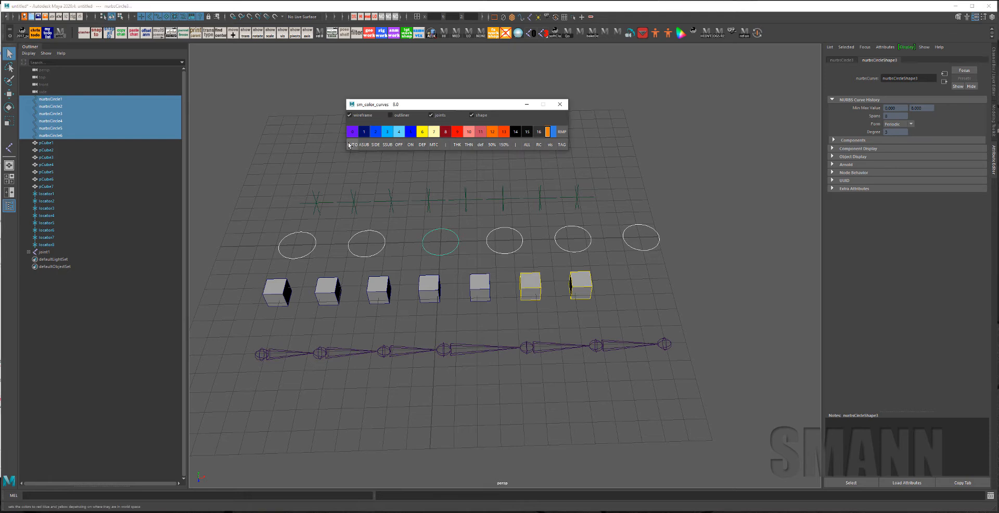
pyautogui.click(698, 257)
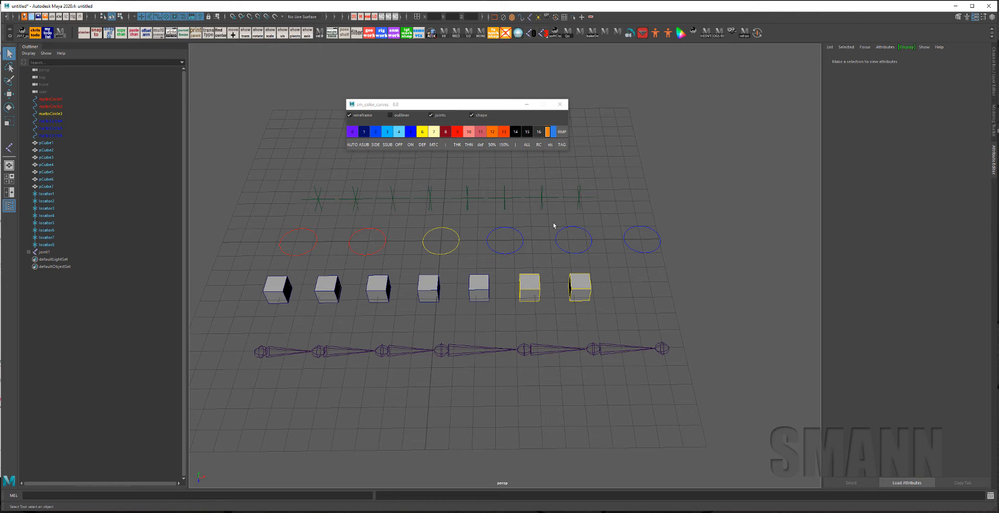
pyautogui.click(374, 253)
pyautogui.keyDown('shift'); pyautogui.click(284, 252); pyautogui.keyUp('shift')
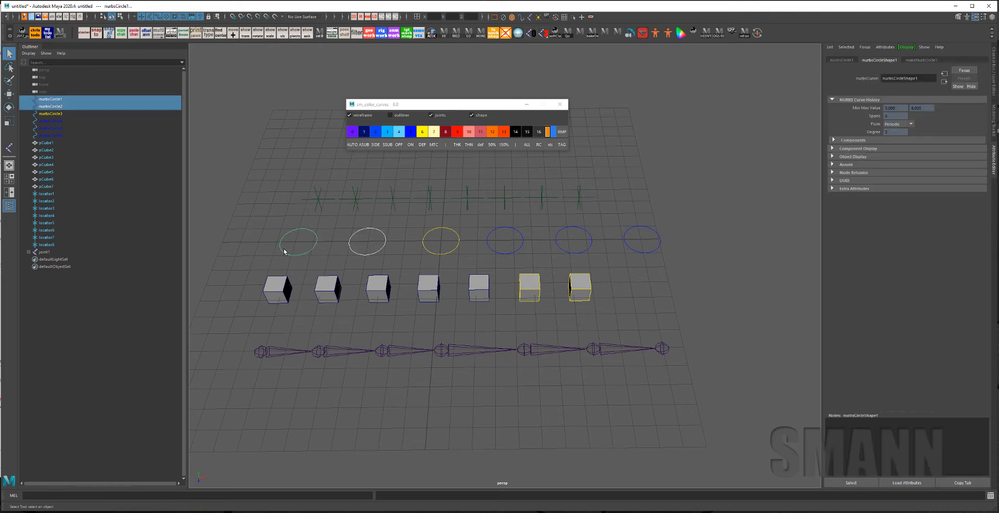
pyautogui.moveTo(515, 235); pyautogui.dragTo(708, 242)
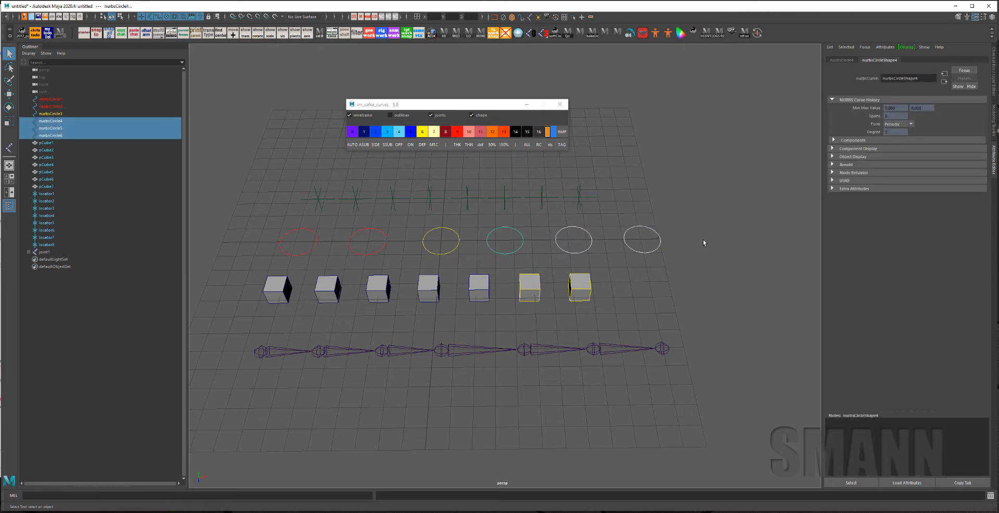
pyautogui.click(454, 250)
pyautogui.click(692, 229)
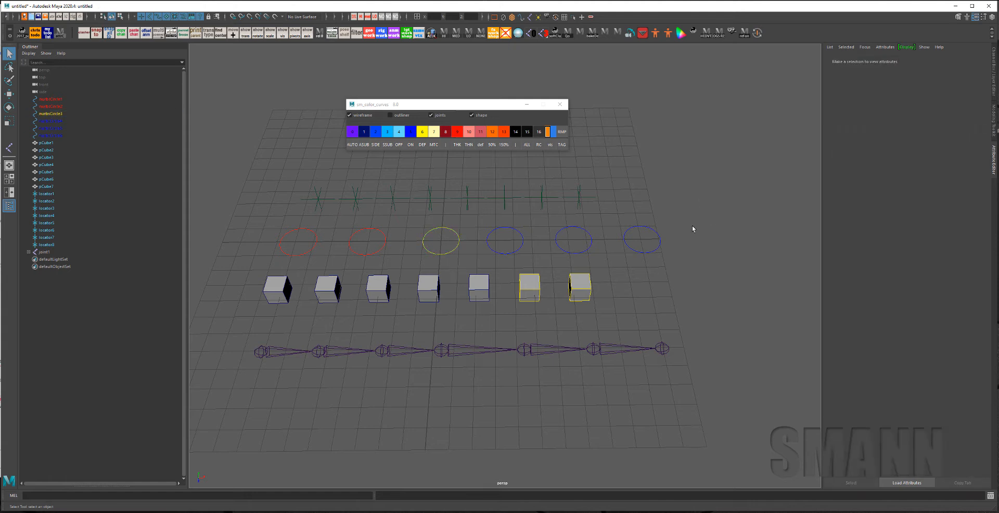
# - Apply ASUB secondary colouring to the wireframes of all six circles
pyautogui.moveTo(324, 238); pyautogui.dragTo(692, 234)
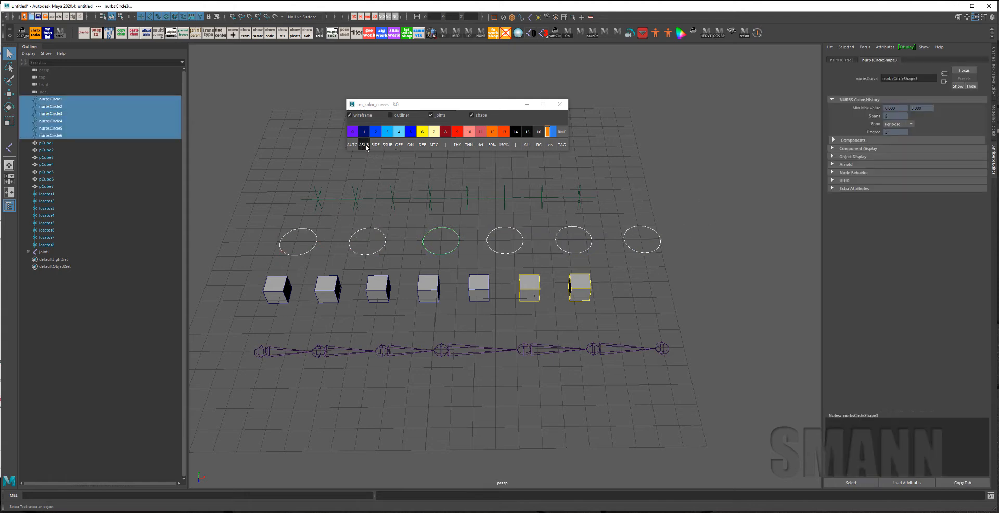
pyautogui.click(702, 223)
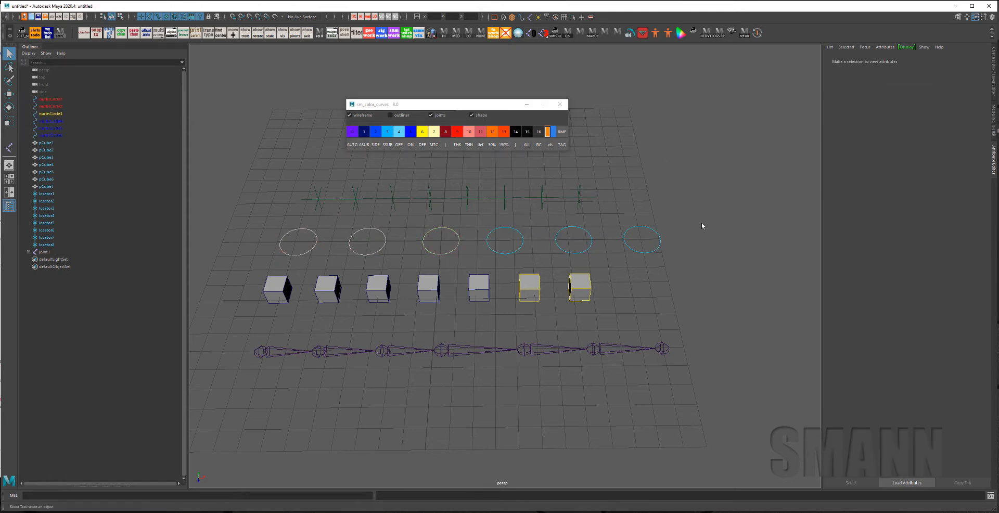
# - Duplicate the six circles and scale the copies slightly larger so they surround the originals
pyautogui.moveTo(258, 243); pyautogui.dragTo(690, 247)
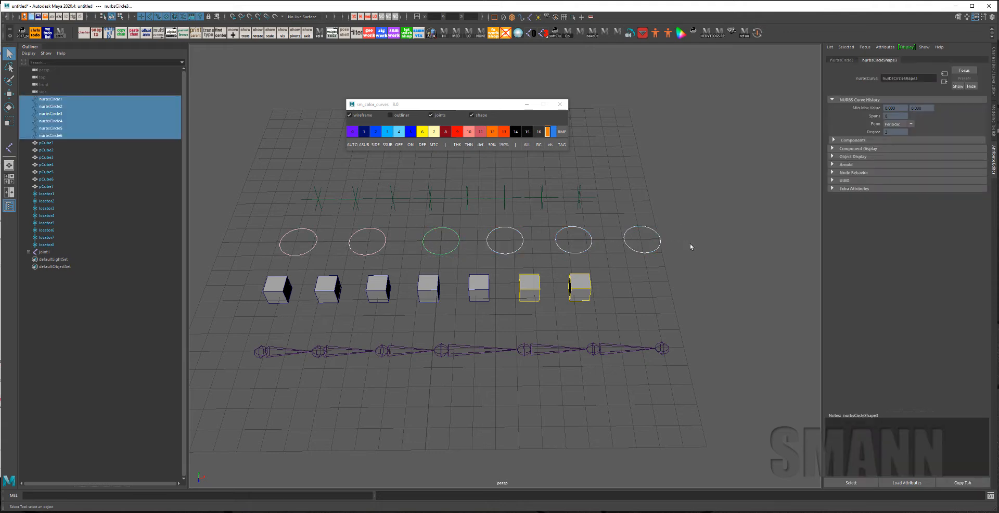
pyautogui.hotkey('ctrl', 'd')
pyautogui.press('r')
pyautogui.keyDown('ctrl'); pyautogui.moveTo(434, 190); pyautogui.dragTo(442, 154); pyautogui.keyUp('ctrl')
# - Apply AUTO colouring to the wireframes of the six larger duplicate circles
pyautogui.click(725, 157)
pyautogui.hotkey('ctrl', 'z')
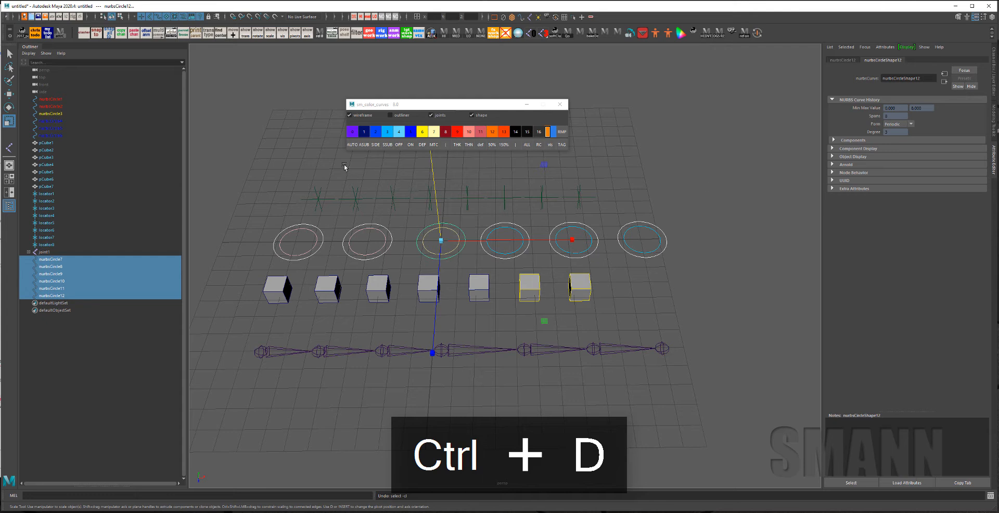
pyautogui.click(497, 247)
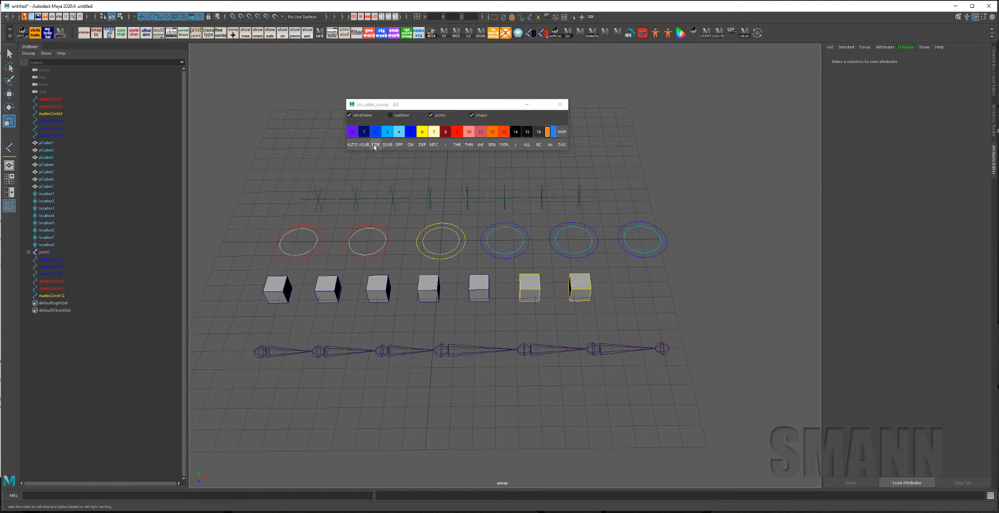
# - Create a new NURBS circle and move it behind the right end of the locator row
pyautogui.keyDown('shift'); pyautogui.rightClick(657, 144); pyautogui.keyUp('shift')
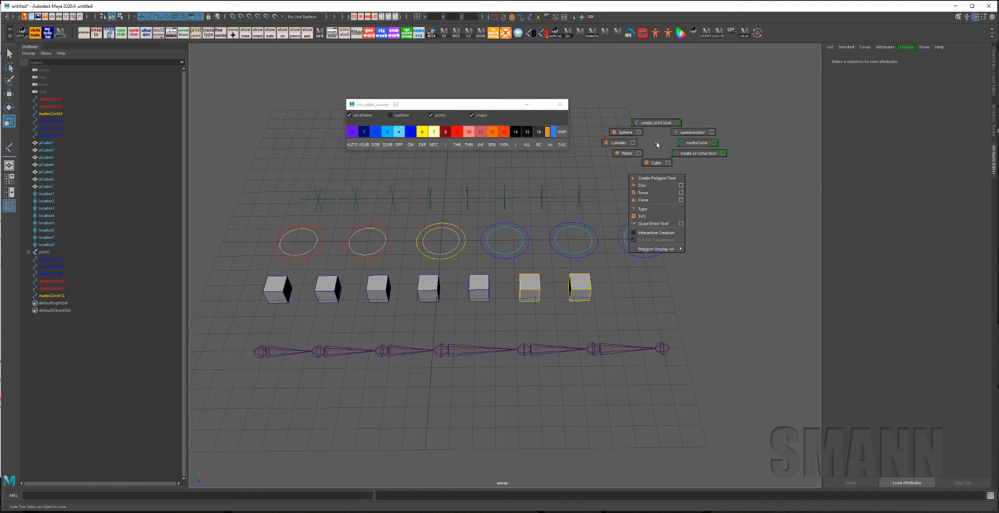
pyautogui.keyDown('shift'); pyautogui.moveTo(657, 143); pyautogui.dragTo(689, 143, button='right'); pyautogui.keyUp('shift')
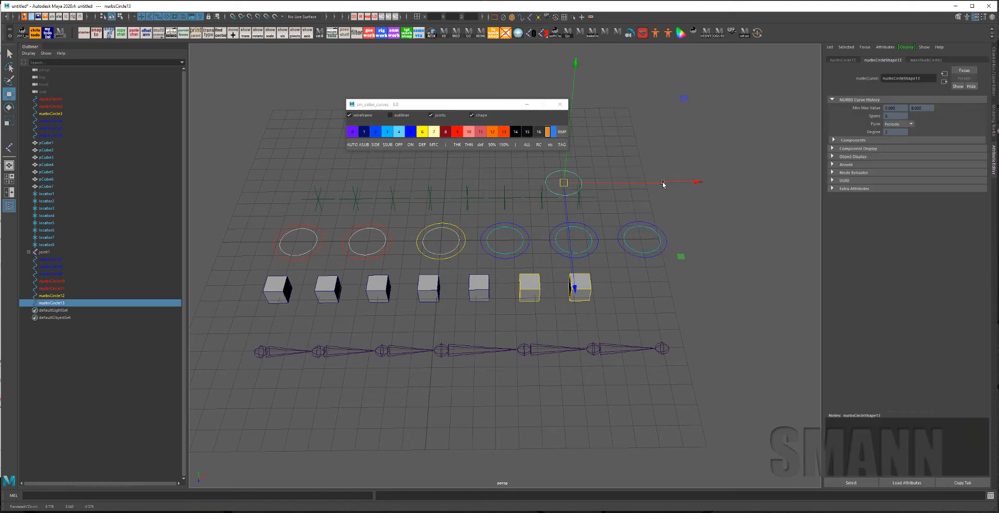
pyautogui.press('r')
pyautogui.click(607, 197)
pyautogui.hotkey('ctrl', 'z')
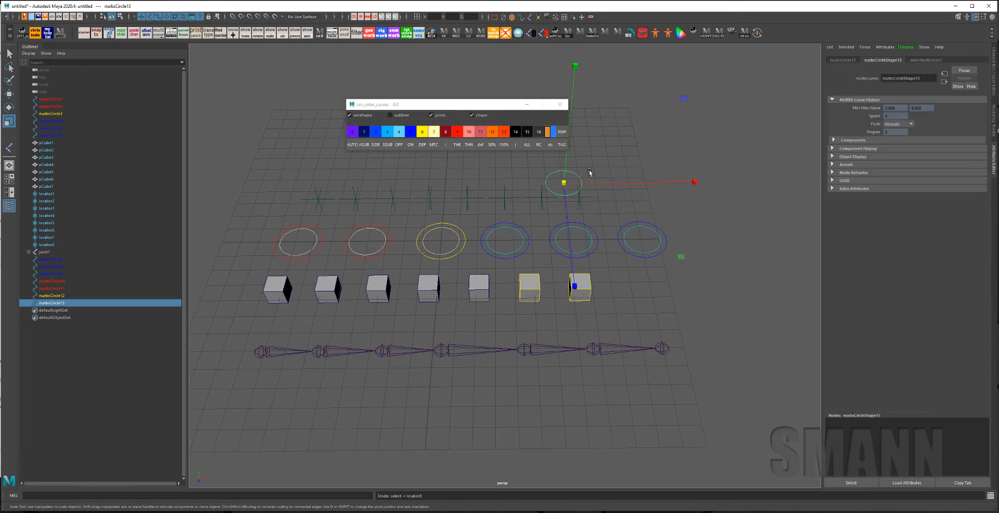
# - Rotate the new circle and move it farther back and right, beyond the grid's far right edge
pyautogui.press('e')
pyautogui.press('w')
pyautogui.moveTo(564, 183); pyautogui.dragTo(633, 151)
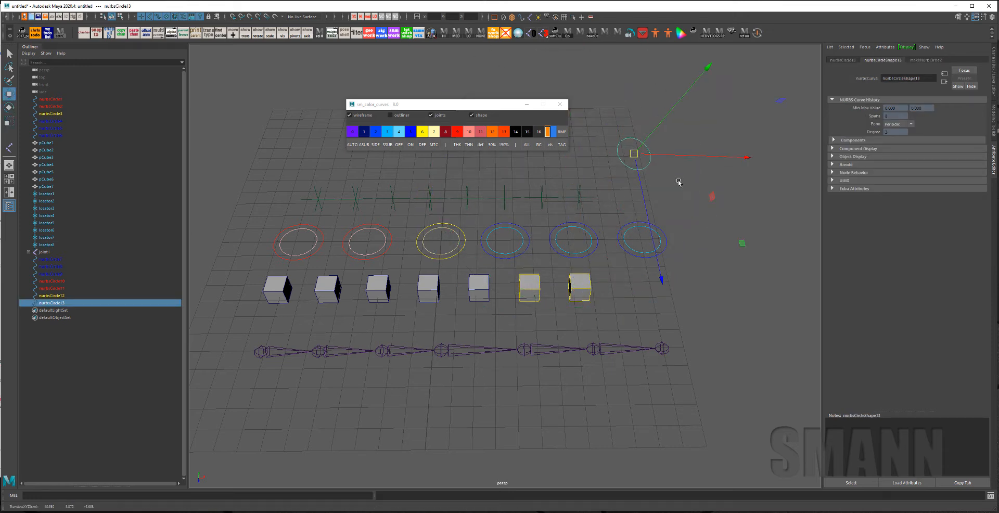
# - Rename the new circle beyond the grid's far right edge as right_asda
pyautogui.hotkey('ctrl', 'a')
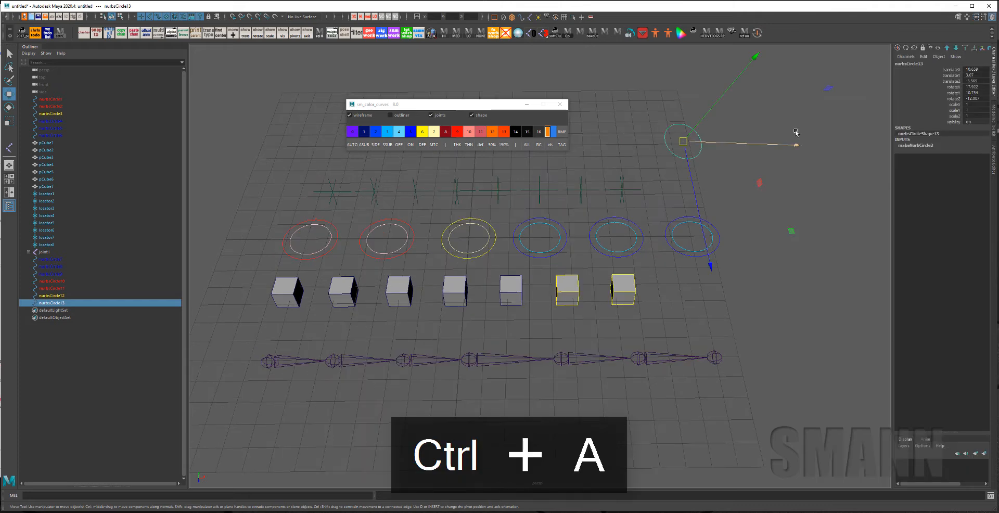
pyautogui.click(926, 64)
pyautogui.write('c')
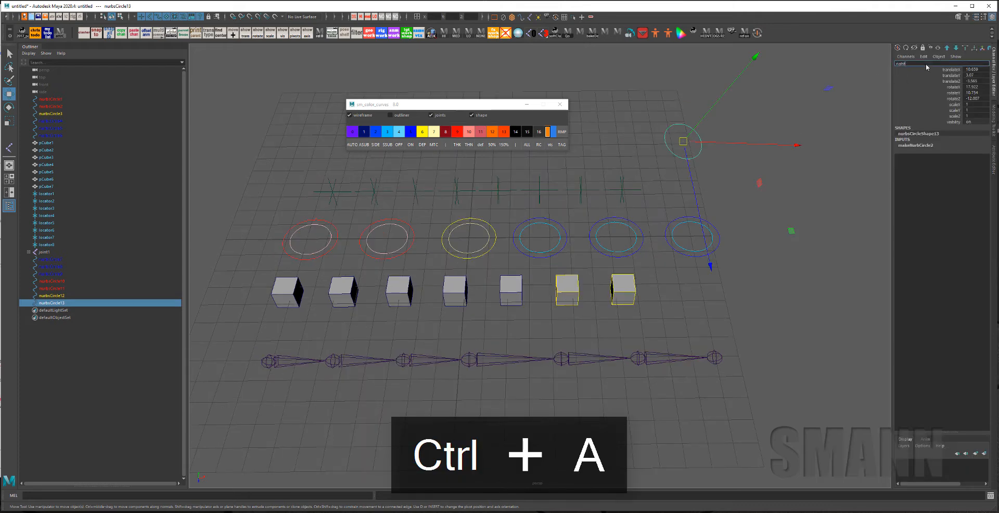
pyautogui.write('ight_asda')
pyautogui.press('Return')
pyautogui.click(774, 185)
# - Duplicate the right_asda circle, rotate the copy nearly flat and move it back and left of the original
pyautogui.click(701, 136)
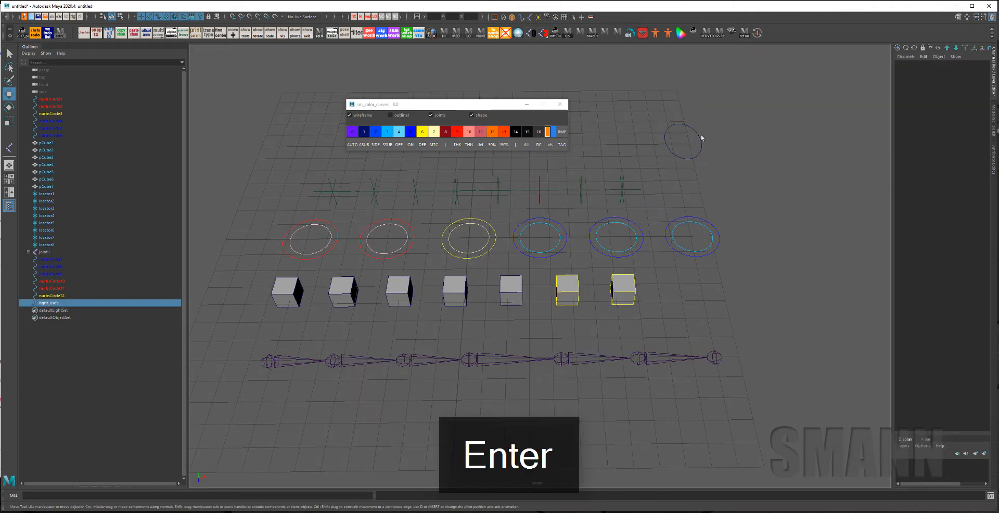
pyautogui.hotkey('ctrl', 'd')
pyautogui.press('e')
pyautogui.moveTo(713, 140); pyautogui.dragTo(743, 156)
pyautogui.press('w')
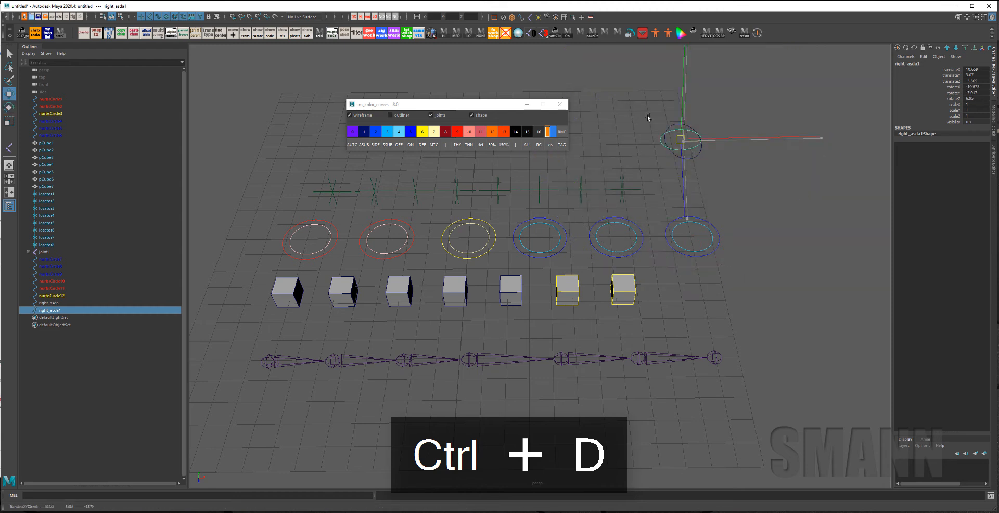
pyautogui.moveTo(683, 141); pyautogui.dragTo(615, 95)
# - Rename the duplicated circle as r_hand_ctl
pyautogui.click(930, 64)
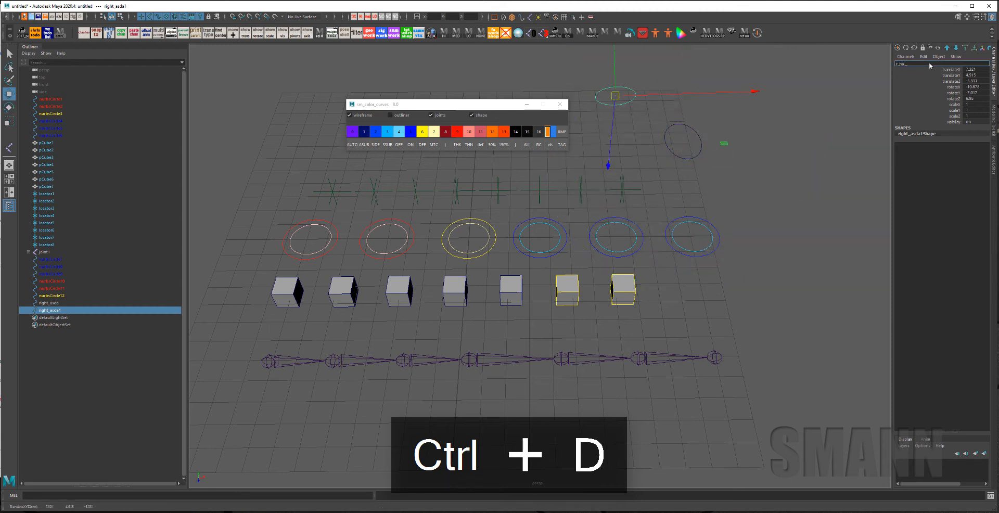
pyautogui.write('r_hand_ctl')
pyautogui.press('Return')
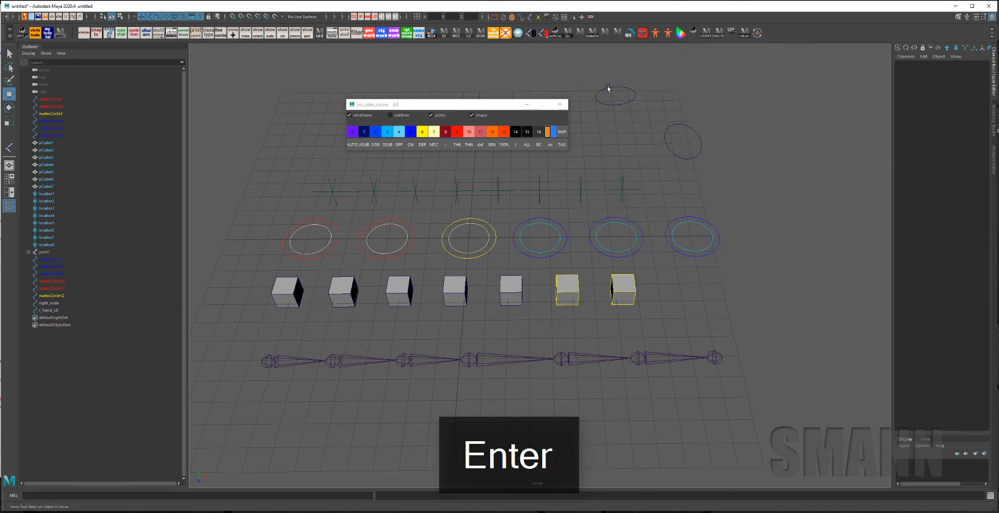
# - Duplicate the r_hand_ctl circle and move the copy to the right, past the right_asda circle
pyautogui.hotkey('ctrl', 'd')
pyautogui.press('e')
pyautogui.press('r')
pyautogui.click(698, 133)
pyautogui.press('e')
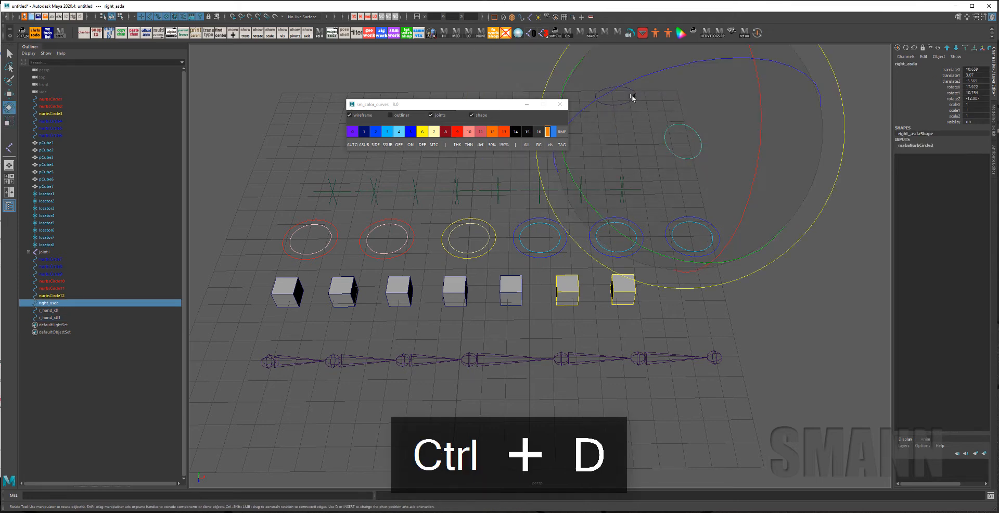
pyautogui.click(67, 318)
pyautogui.press('w')
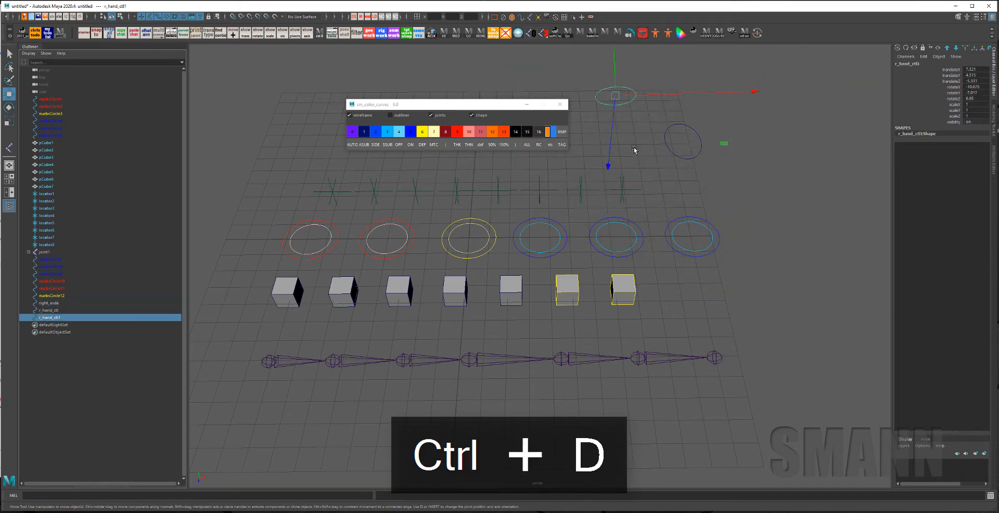
pyautogui.moveTo(616, 96); pyautogui.dragTo(775, 92)
# - Change the copy's name prefix from r to l so it reads l_hand_ctl1
pyautogui.click(942, 61)
pyautogui.press('Left')
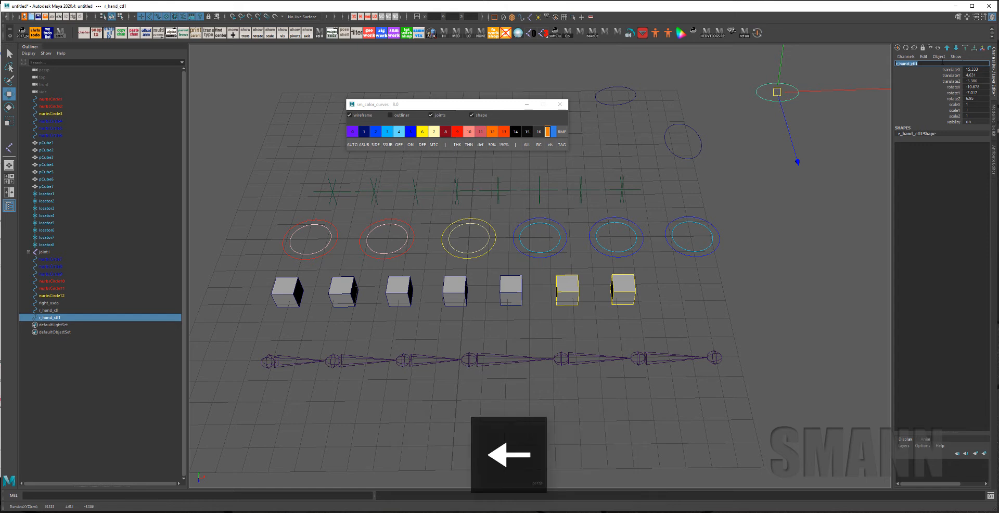
pyautogui.press('BackSpace')
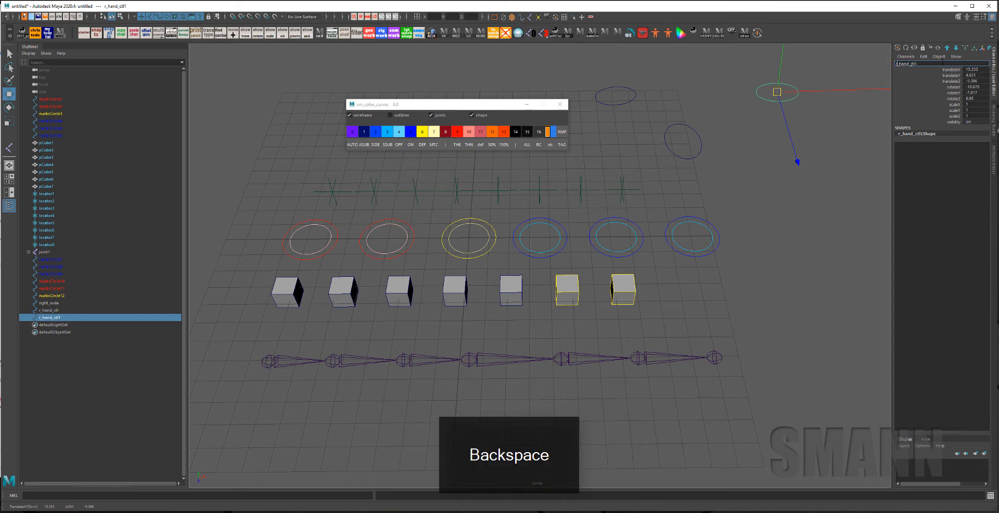
pyautogui.write('l')
pyautogui.press('Return')
pyautogui.click(807, 211)
# - Apply SSUB colouring to the three named circles right_asda, r_hand_ctl and l_hand_ctl1
pyautogui.moveTo(588, 75); pyautogui.dragTo(846, 157)
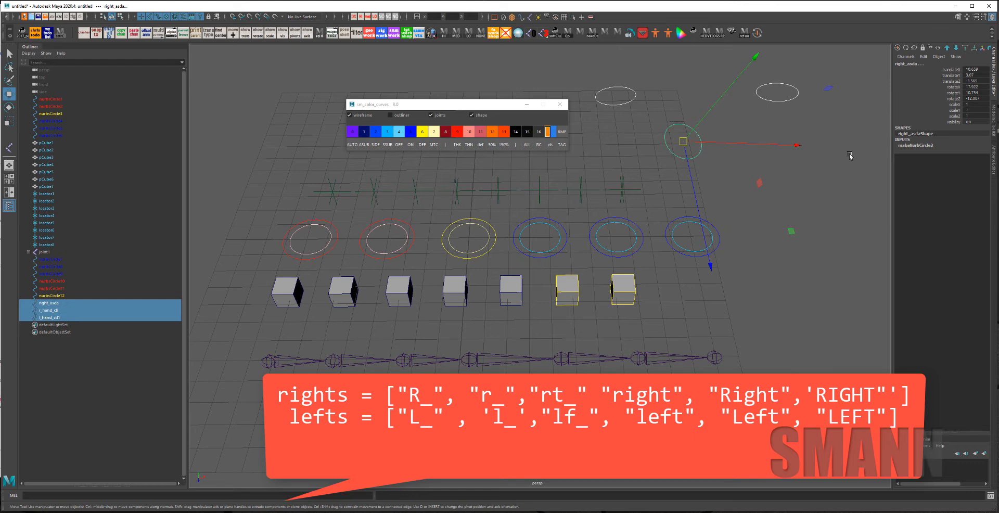
pyautogui.click(879, 140)
pyautogui.moveTo(879, 140); pyautogui.dragTo(789, 146)
pyautogui.click(385, 145)
pyautogui.click(784, 168)
pyautogui.click(805, 180)
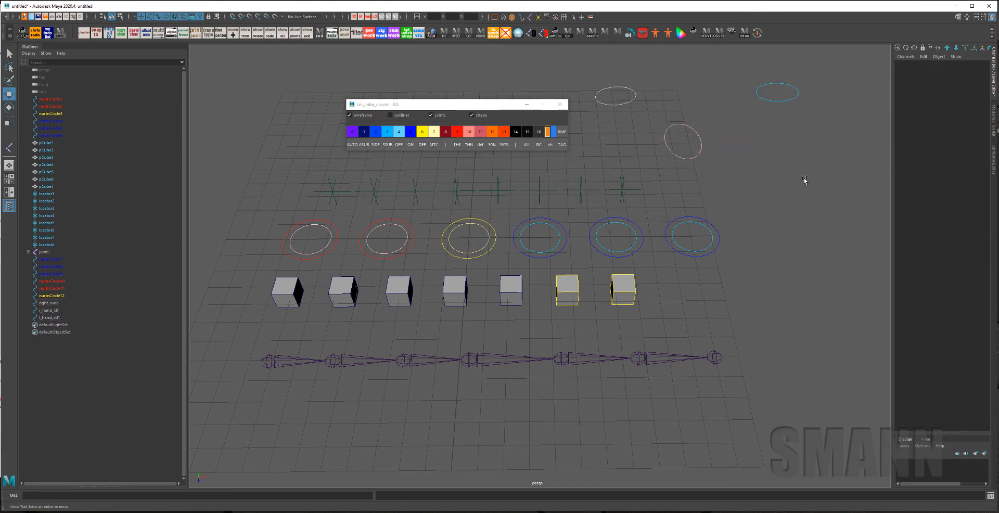
# - Create a rotated NURBS circle between the r_hand_ctl and l_hand_ctl1 circles and apply SIDE colouring to it
pyautogui.keyDown('shift'); pyautogui.moveTo(779, 146); pyautogui.dragTo(807, 148, button='right'); pyautogui.keyUp('shift')
pyautogui.moveTo(743, 176); pyautogui.dragTo(916, 50, button='middle')
pyautogui.press('e')
pyautogui.moveTo(744, 101); pyautogui.dragTo(794, 138, button='middle')
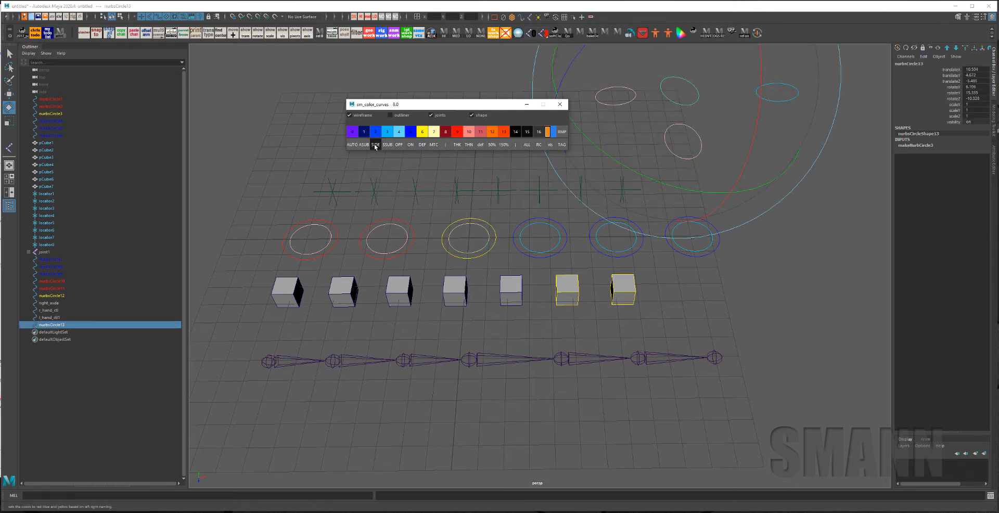
pyautogui.click(782, 273)
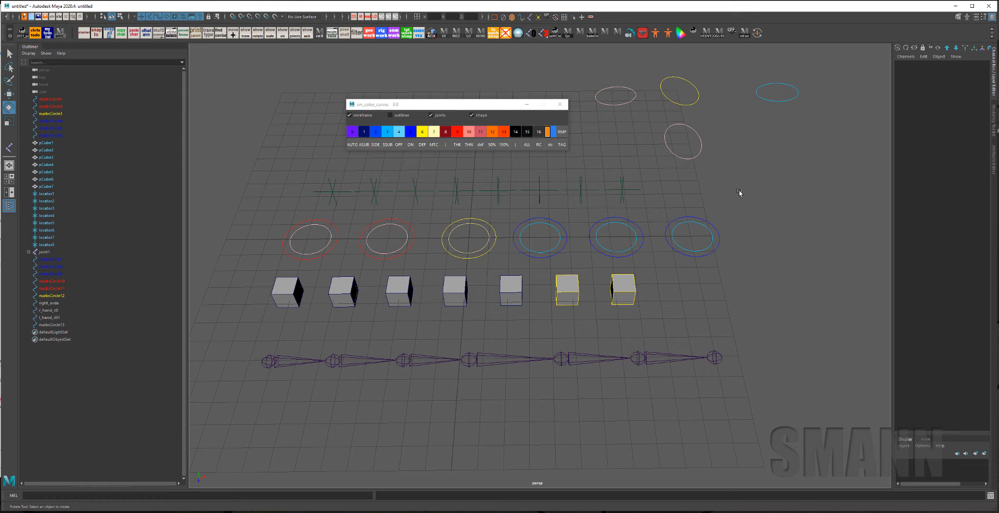
pyautogui.moveTo(474, 292); pyautogui.dragTo(476, 230)
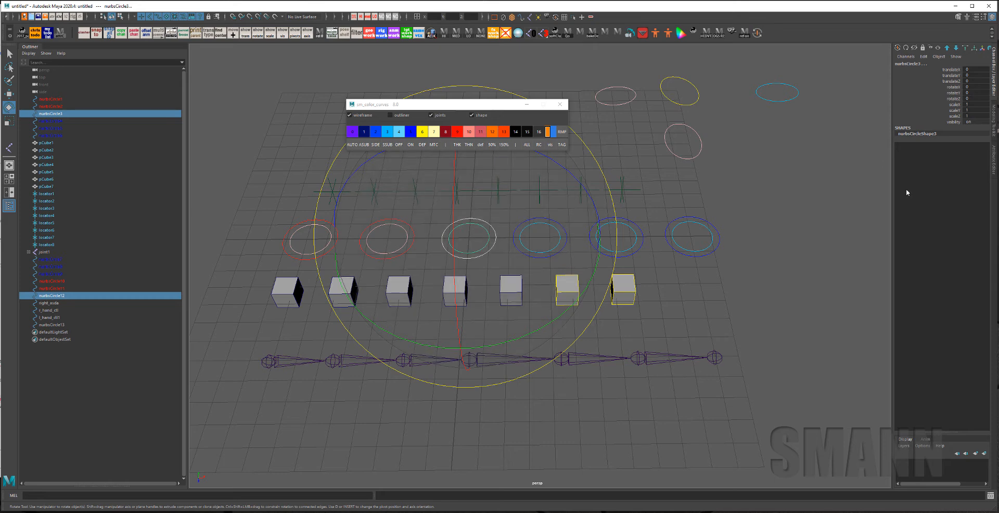
pyautogui.click(873, 207)
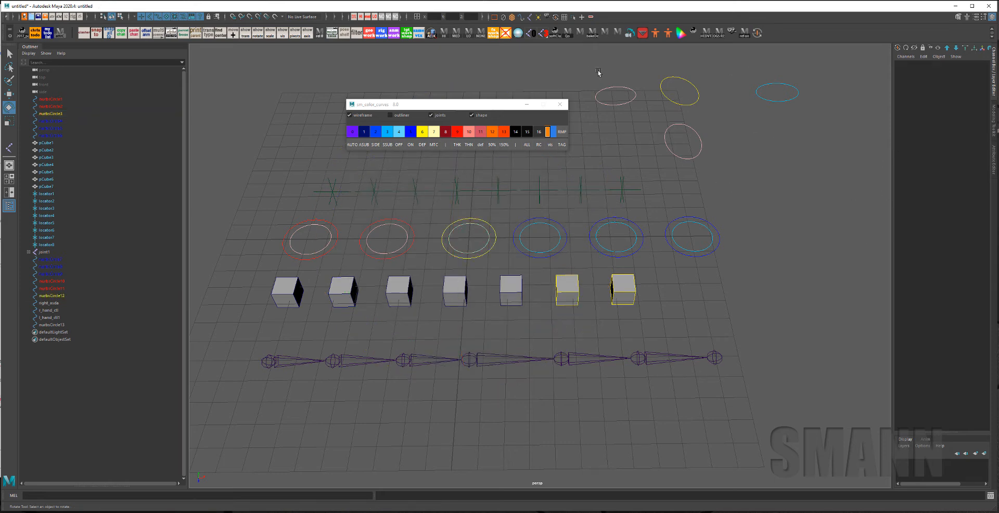
# - Switch the colour override of all twelve circles in the row OFF and back ON
pyautogui.moveTo(268, 240); pyautogui.dragTo(818, 255)
pyautogui.click(398, 144)
pyautogui.click(794, 284)
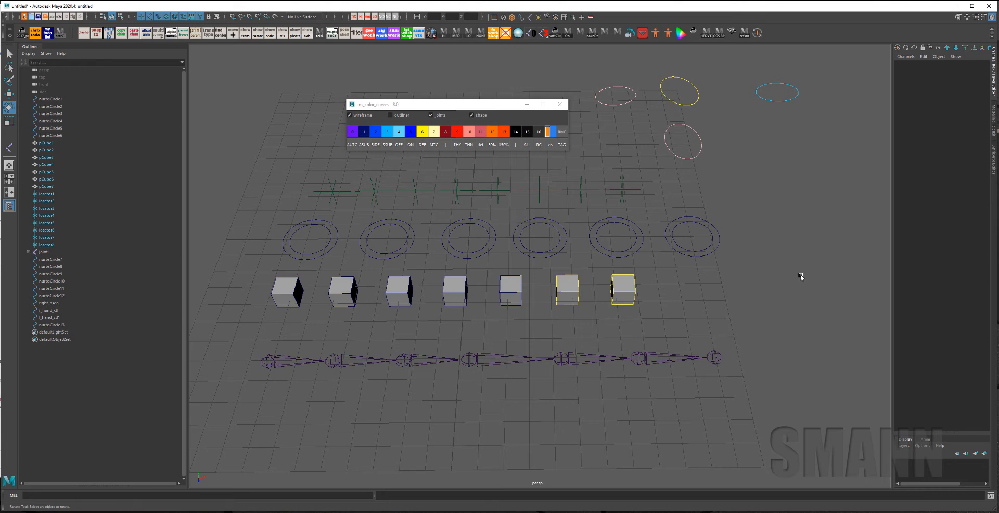
pyautogui.moveTo(325, 244); pyautogui.dragTo(780, 235)
pyautogui.click(410, 145)
pyautogui.click(780, 311)
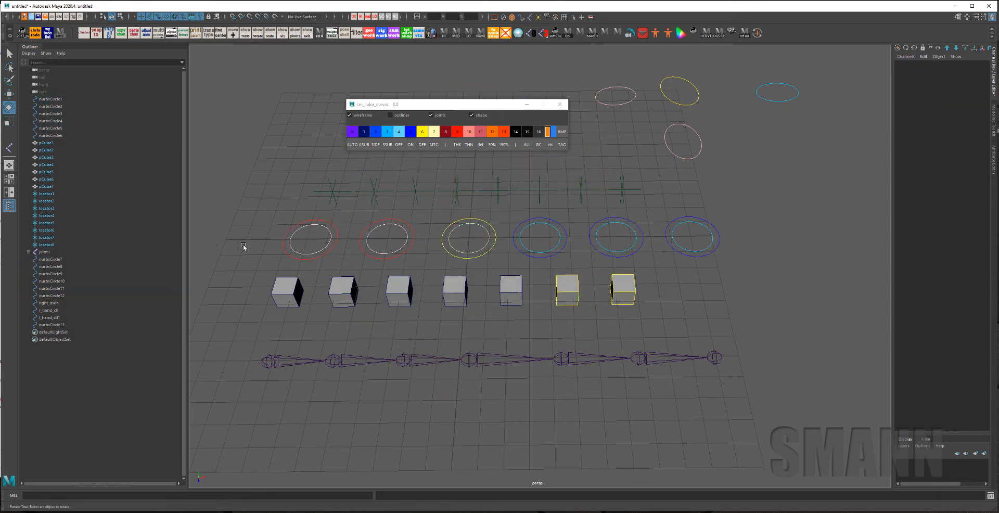
# - Reset the colours of all twelve circles in the row with DEF
pyautogui.moveTo(243, 246); pyautogui.dragTo(854, 234)
pyautogui.click(422, 145)
pyautogui.click(830, 266)
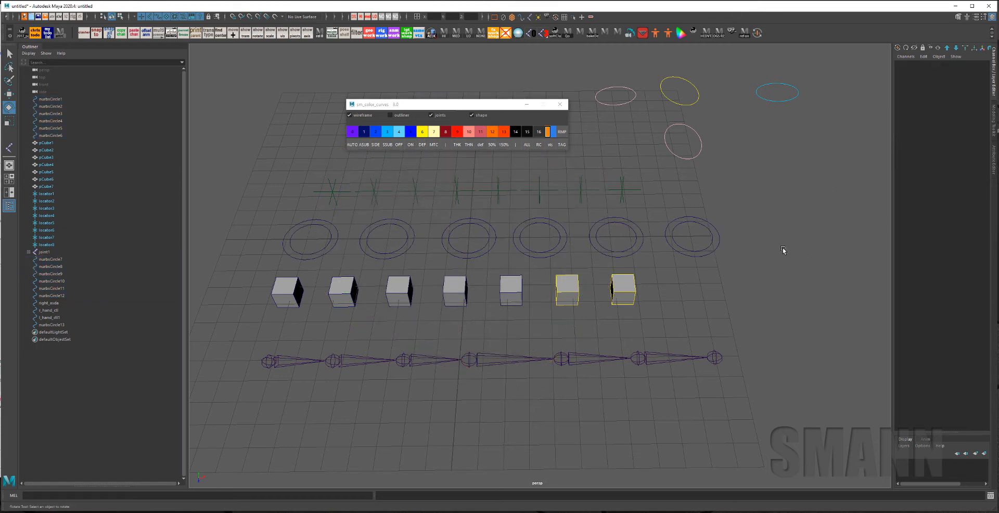
# - Apply SIDE colouring to all twelve circles in the row
pyautogui.moveTo(328, 217); pyautogui.dragTo(697, 255)
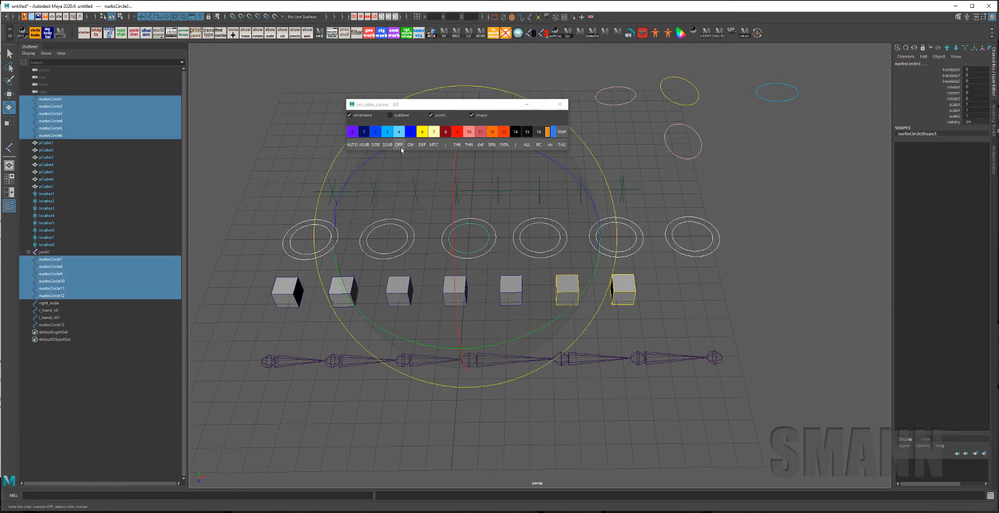
pyautogui.click(756, 187)
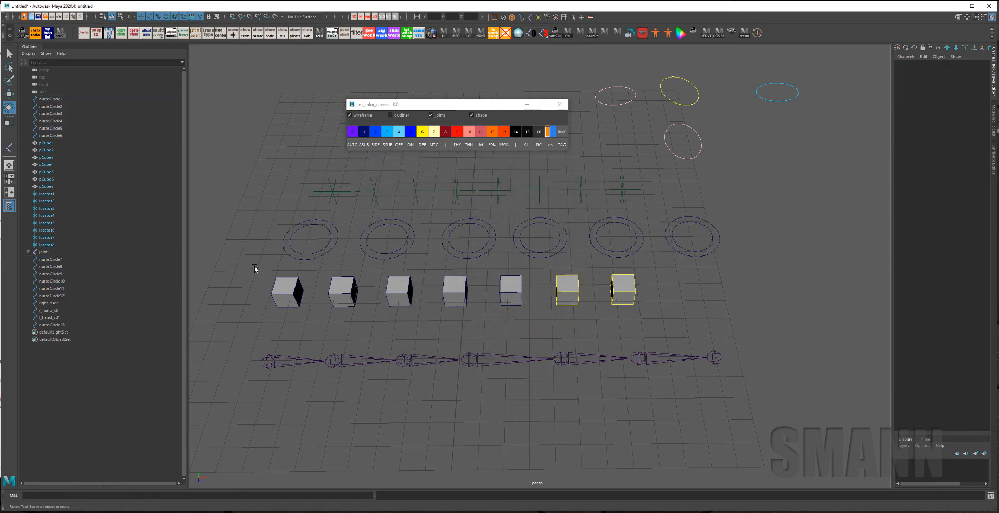
pyautogui.moveTo(333, 234); pyautogui.dragTo(802, 243)
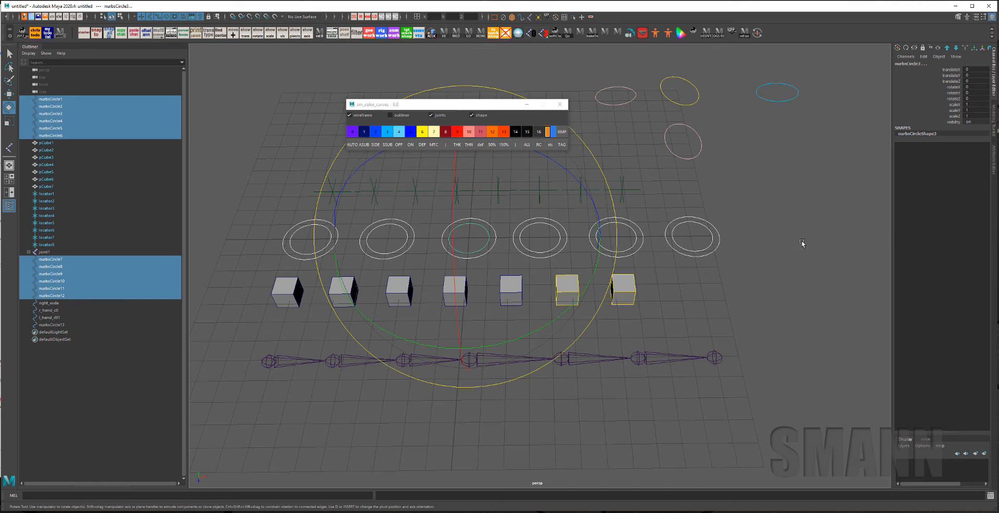
pyautogui.click(376, 145)
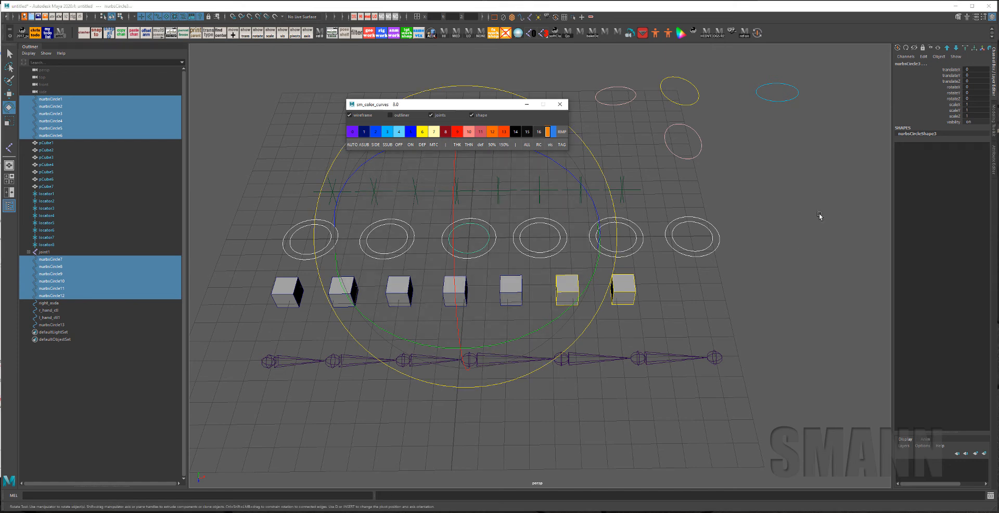
pyautogui.click(833, 218)
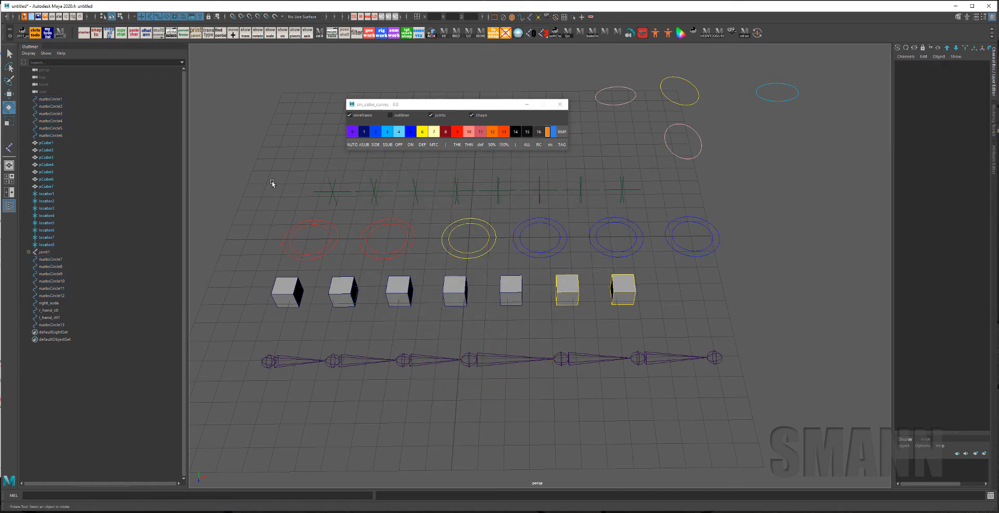
# - Match the colour of all twelve circles in the row to the l_hand_ctl1 circle using MTC
pyautogui.moveTo(270, 221); pyautogui.dragTo(532, 239)
pyautogui.keyDown('shift'); pyautogui.moveTo(609, 239); pyautogui.dragTo(730, 239); pyautogui.keyUp('shift')
pyautogui.press('q')
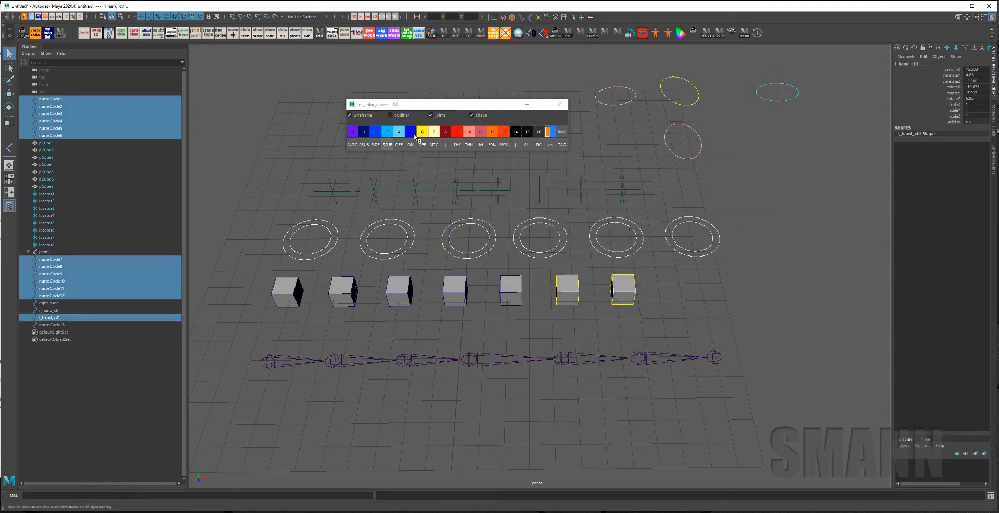
pyautogui.click(435, 144)
pyautogui.click(829, 212)
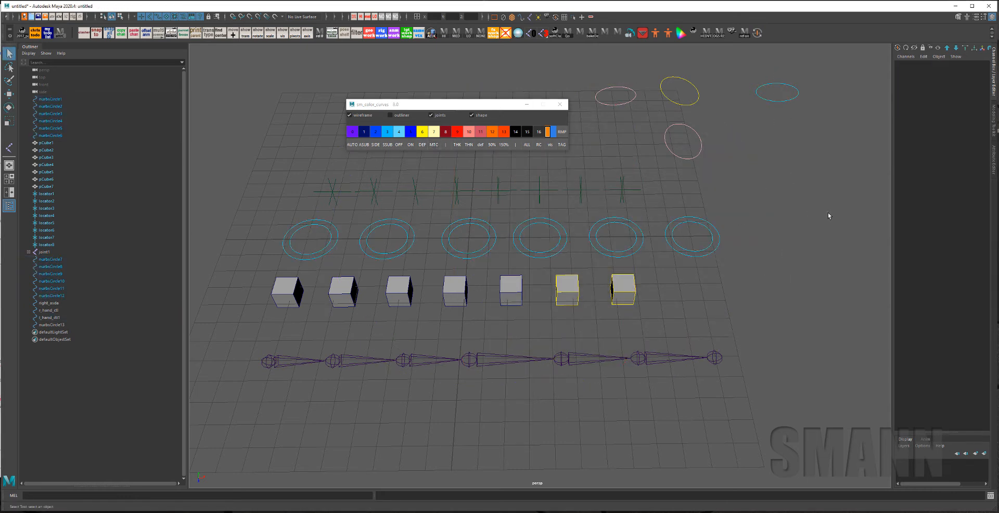
# - Thicken the curve lines of all twelve circles in the row with THK
pyautogui.moveTo(273, 227); pyautogui.dragTo(784, 242)
pyautogui.click(436, 264)
pyautogui.click(375, 238)
pyautogui.moveTo(292, 237); pyautogui.dragTo(797, 248)
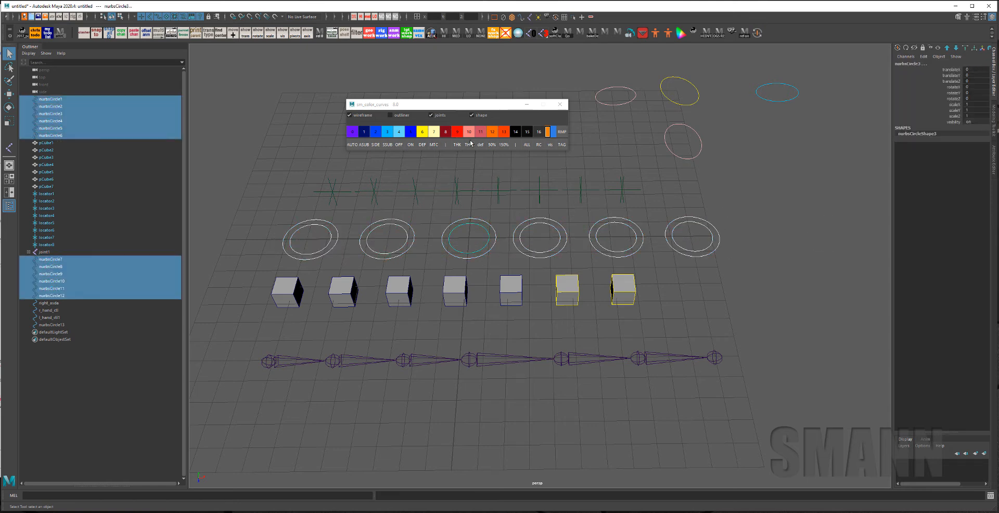
pyautogui.click(457, 144)
pyautogui.click(389, 263)
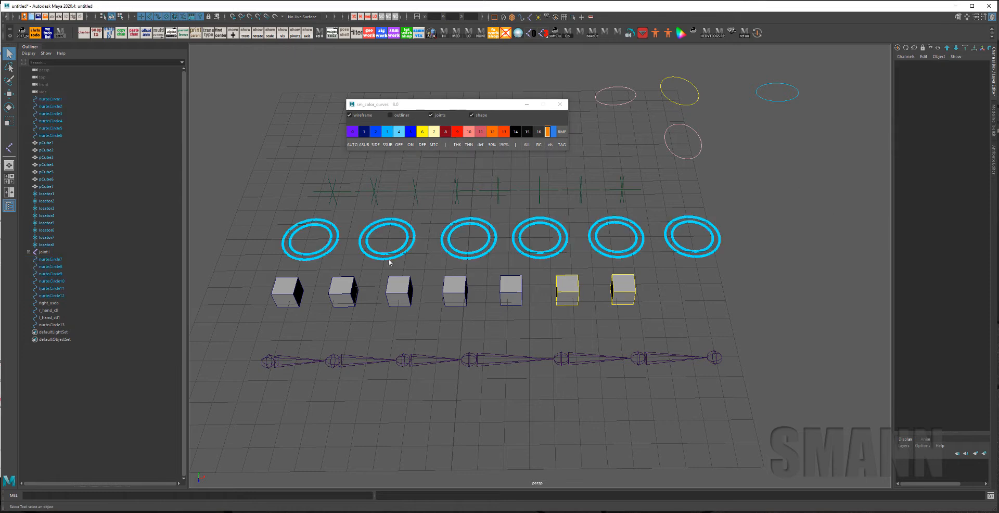
# - Thin the curve lines of only the six smaller inner circles with THN
pyautogui.click(336, 236)
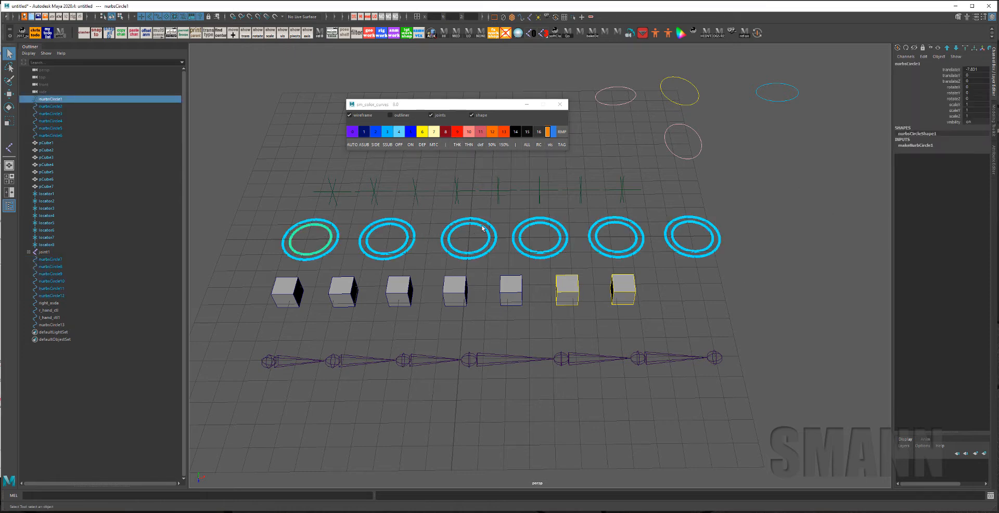
pyautogui.keyDown('shift'); pyautogui.click(483, 228); pyautogui.keyUp('shift')
pyautogui.keyDown('shift'); pyautogui.click(395, 229); pyautogui.keyUp('shift')
pyautogui.keyDown('shift'); pyautogui.click(561, 237); pyautogui.keyUp('shift')
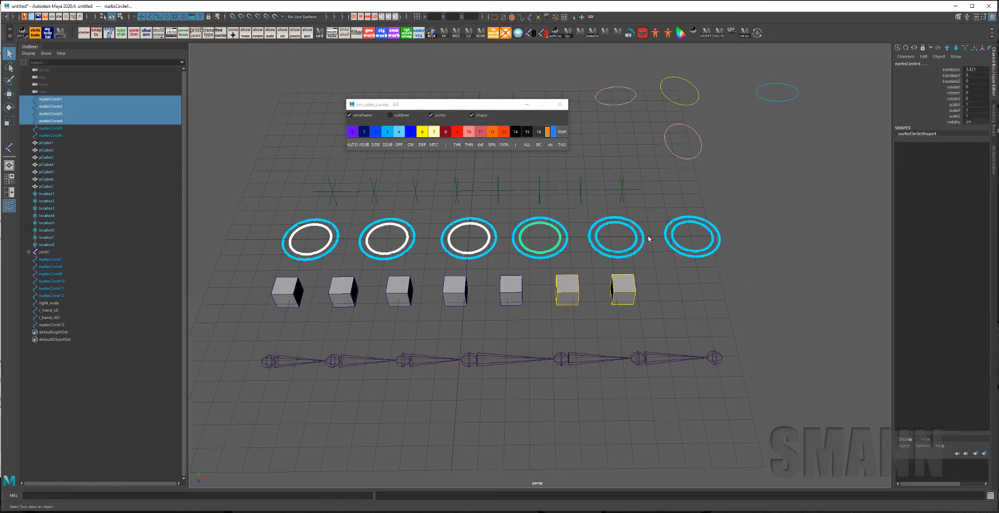
pyautogui.keyDown('shift'); pyautogui.click(640, 236); pyautogui.keyUp('shift')
pyautogui.keyDown('shift'); pyautogui.click(713, 237); pyautogui.keyUp('shift')
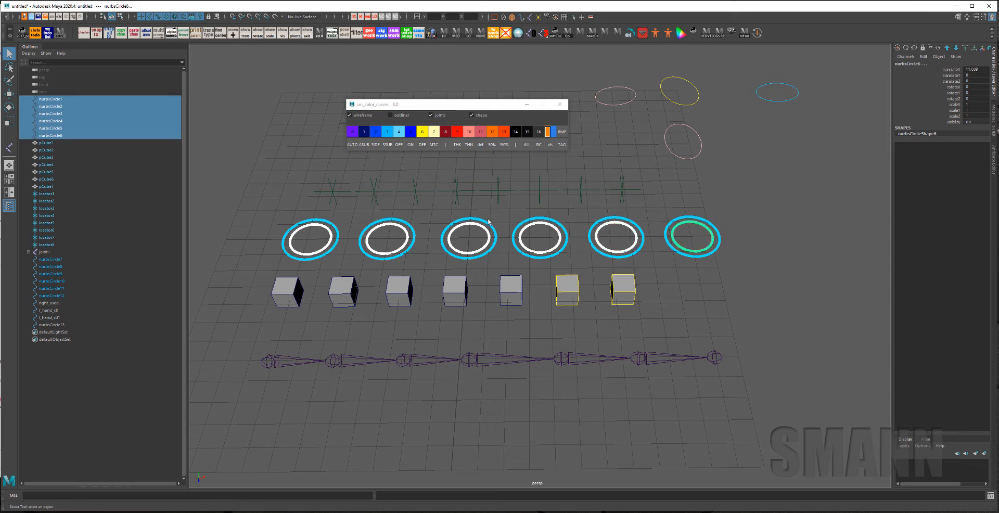
pyautogui.click(468, 144)
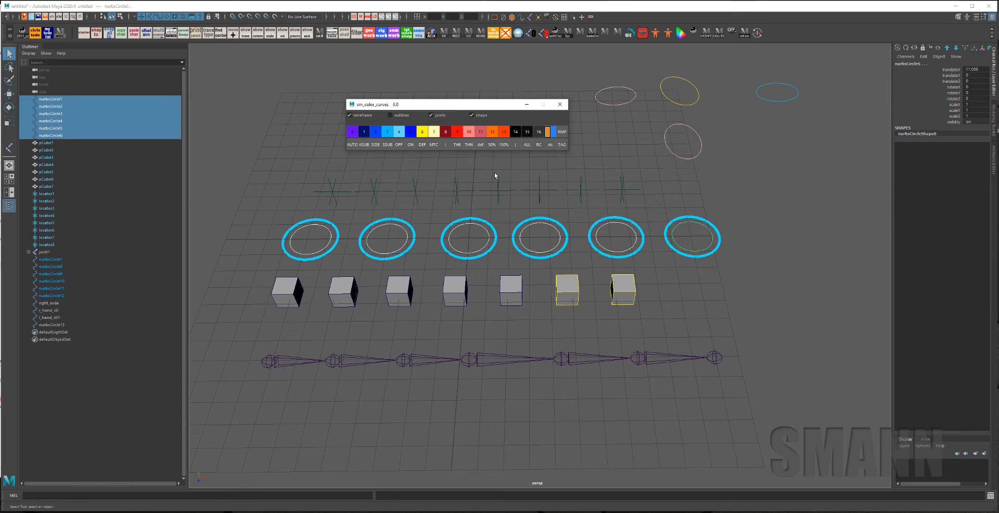
# - Reset all twelve circles in the row to the default line thickness
pyautogui.moveTo(230, 243); pyautogui.dragTo(760, 238)
pyautogui.click(480, 146)
pyautogui.click(852, 212)
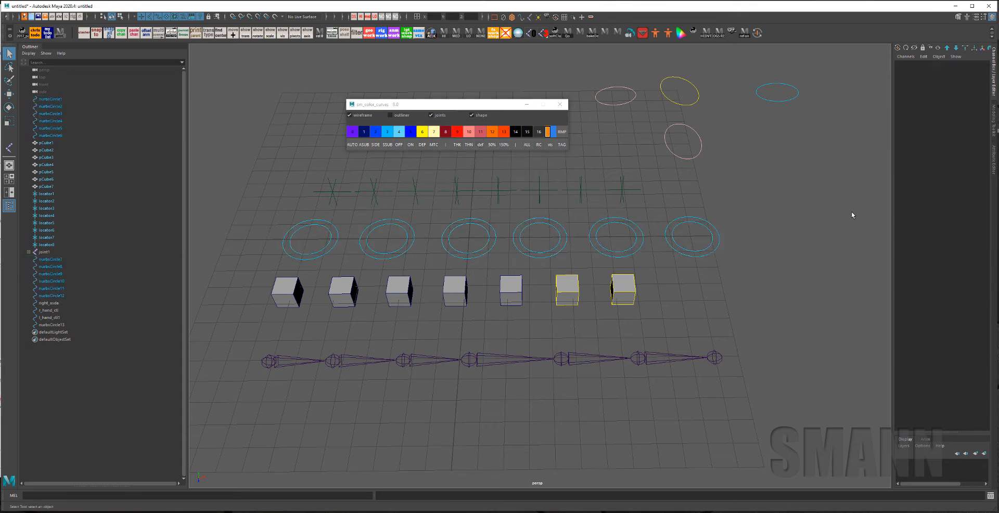
# - Scale the shapes of the six larger outer circles up and down with the 150% and 50% scale options
pyautogui.click(335, 248)
pyautogui.keyDown('shift'); pyautogui.click(408, 251); pyautogui.keyUp('shift')
pyautogui.keyDown('shift'); pyautogui.click(451, 252); pyautogui.keyUp('shift')
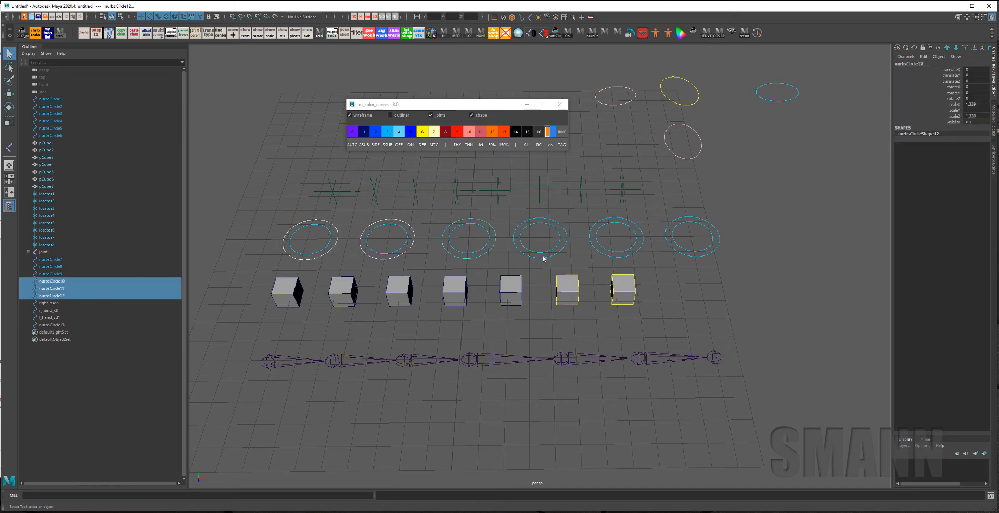
pyautogui.keyDown('shift'); pyautogui.click(544, 257); pyautogui.keyUp('shift')
pyautogui.keyDown('shift'); pyautogui.click(608, 257); pyautogui.keyUp('shift')
pyautogui.keyDown('shift'); pyautogui.click(689, 257); pyautogui.keyUp('shift')
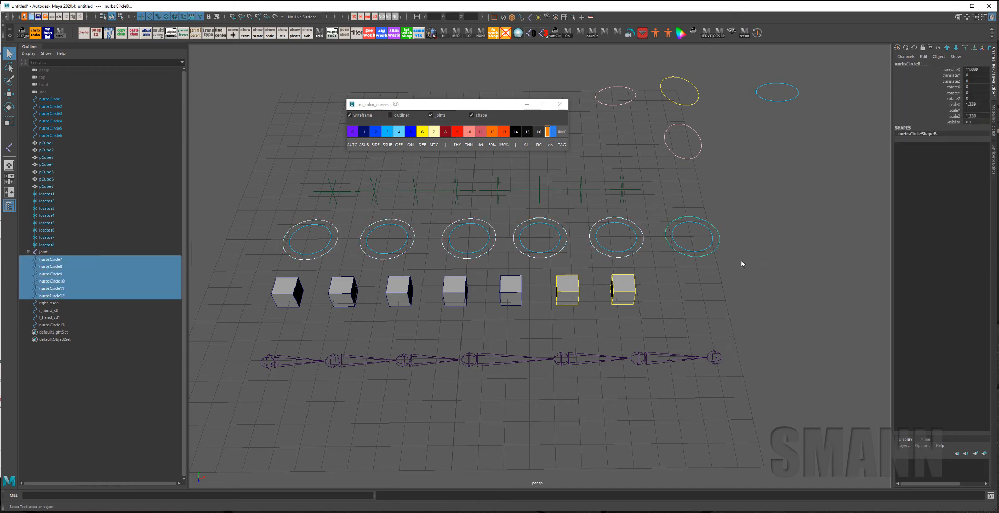
pyautogui.click(503, 146)
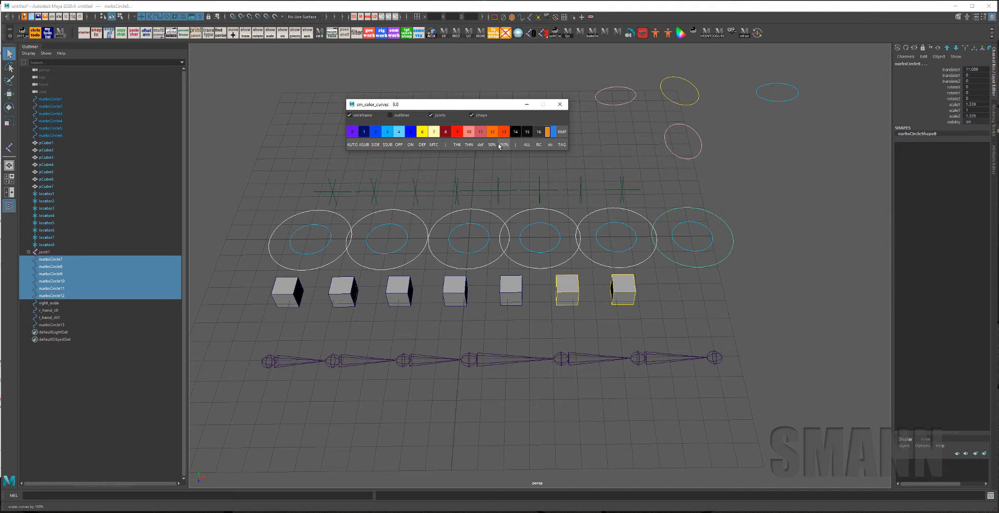
pyautogui.click(492, 145)
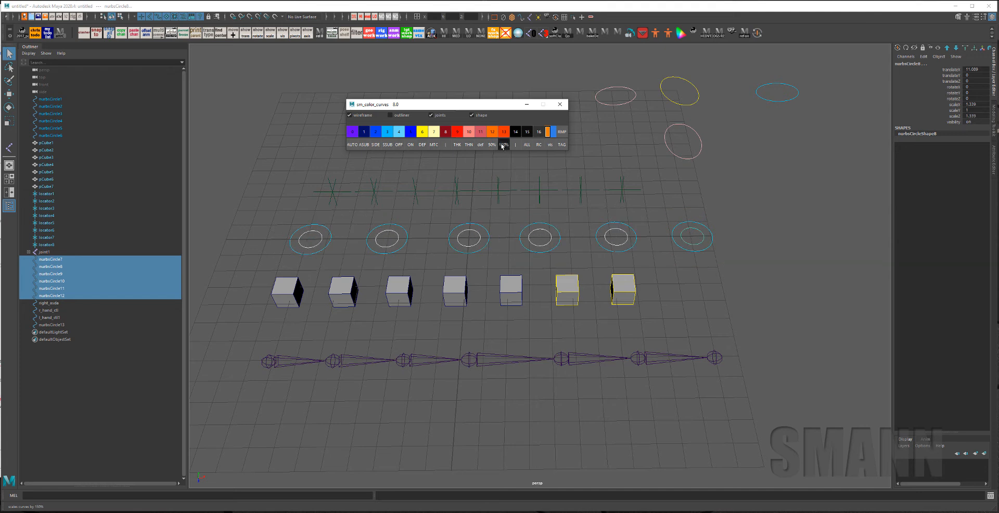
pyautogui.click(503, 145)
pyautogui.click(492, 145)
pyautogui.click(492, 146)
pyautogui.click(504, 145)
pyautogui.click(504, 145)
pyautogui.click(504, 145)
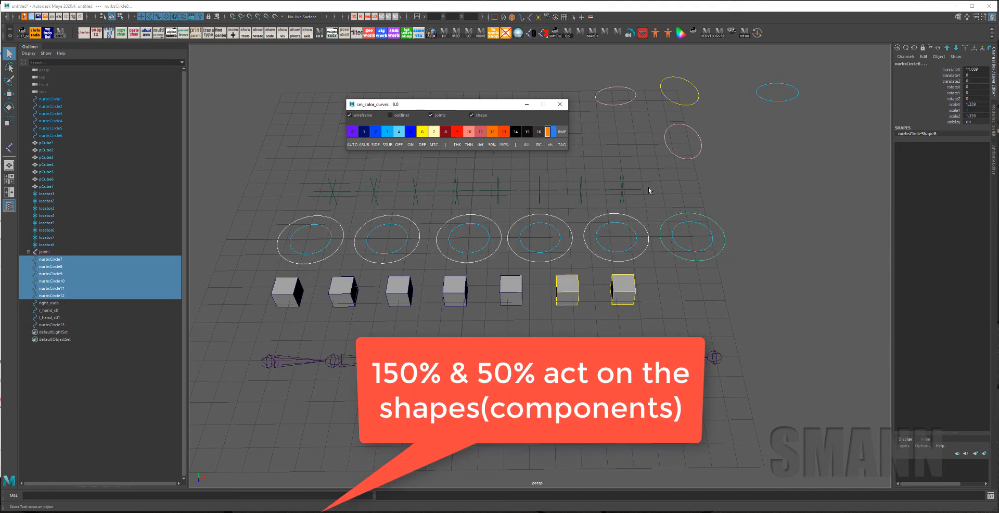
# - Delete the six outer circles and put the six remaining circles in the row into a new ALLKEYABLE set
pyautogui.press('Delete')
pyautogui.moveTo(323, 240); pyautogui.dragTo(744, 229)
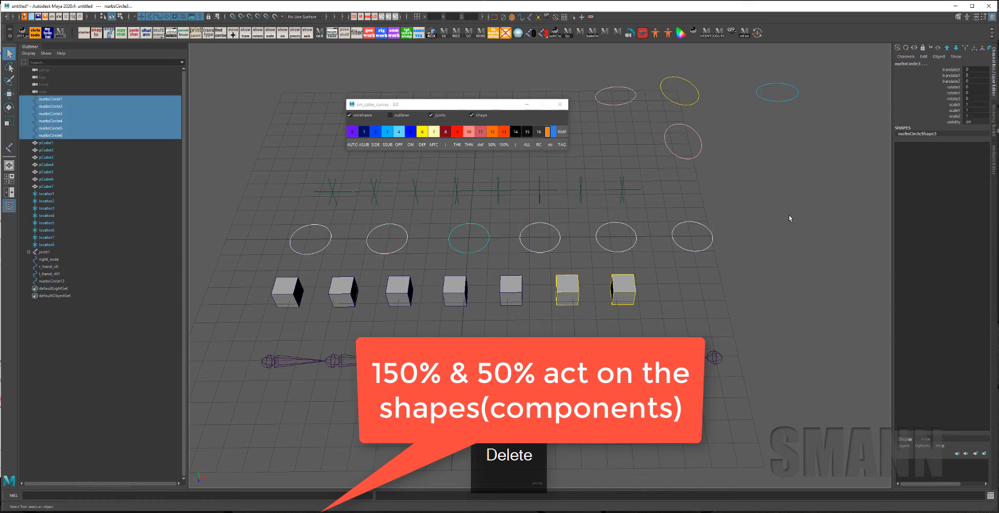
pyautogui.click(526, 145)
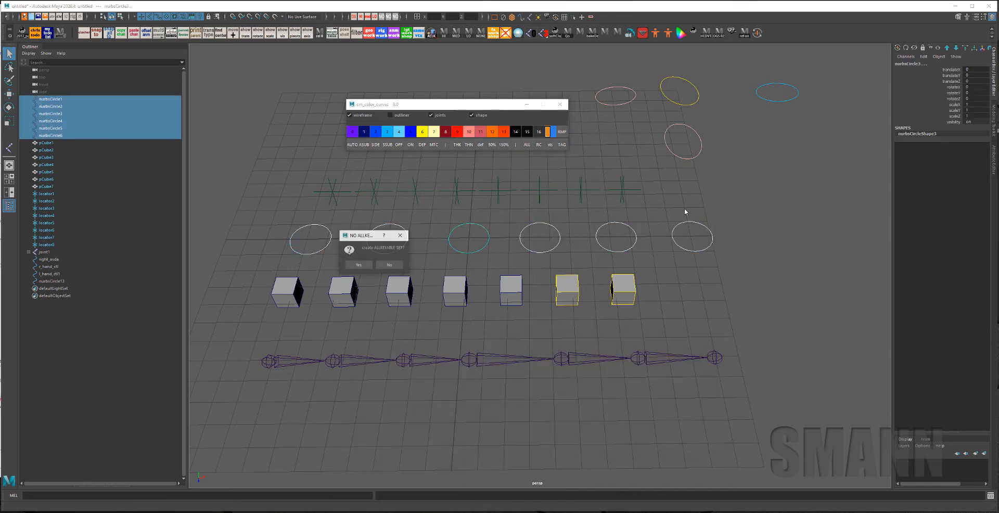
pyautogui.click(367, 264)
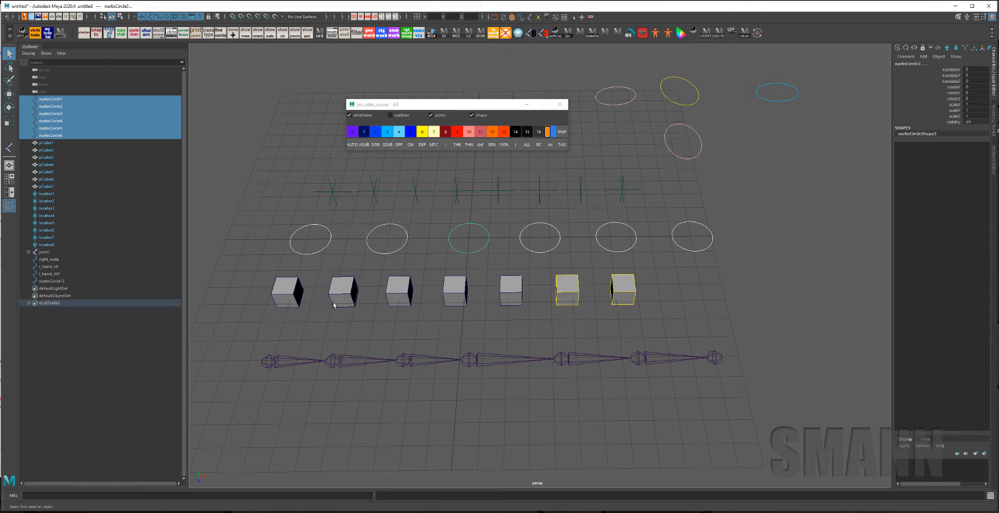
pyautogui.click(28, 303)
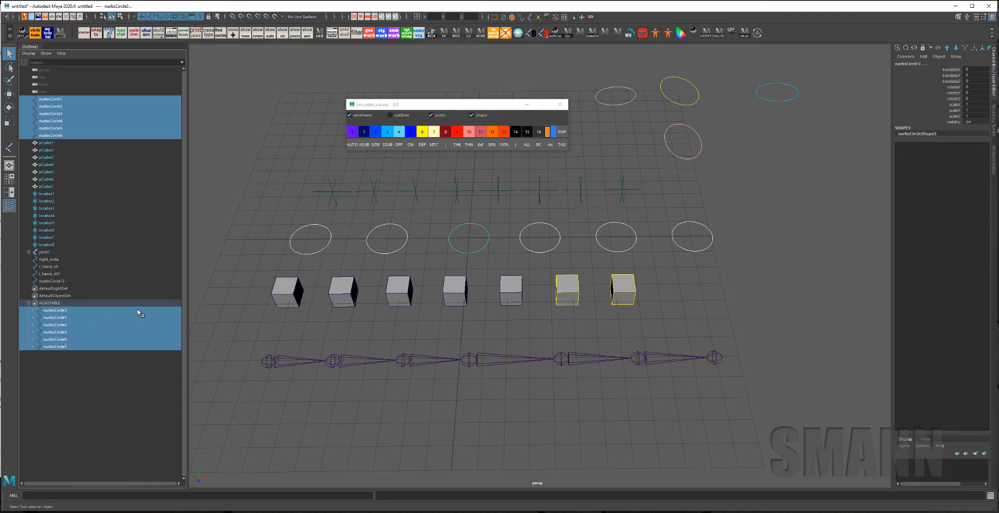
pyautogui.click(781, 224)
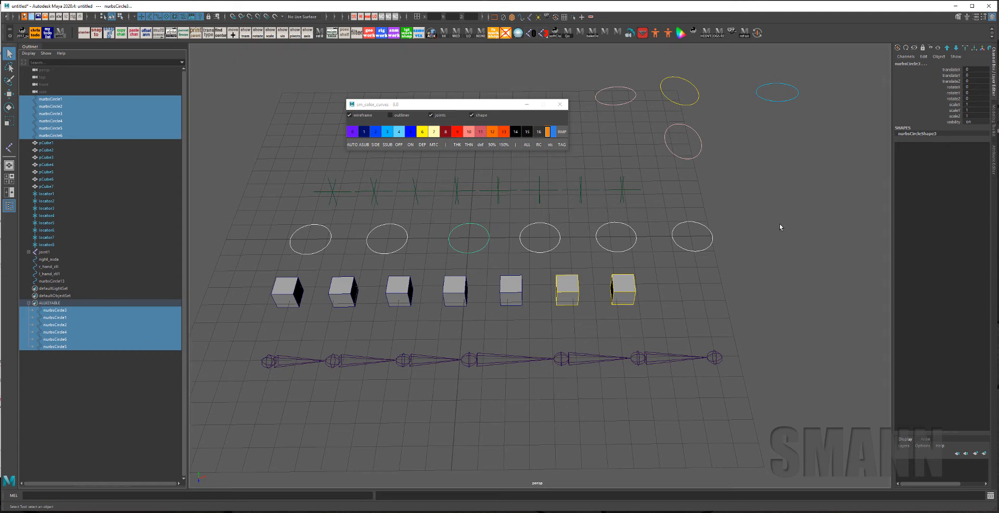
# - Set keys on the row's circles through the ALLKEYABLE set and check the keyed channels on several circles
pyautogui.rightClick(103, 298)
pyautogui.click(76, 303)
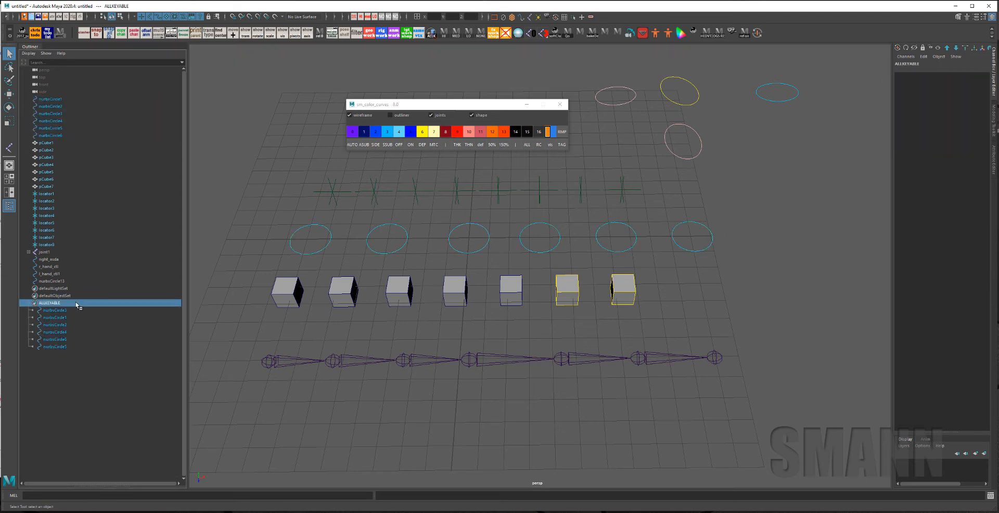
pyautogui.click(807, 259)
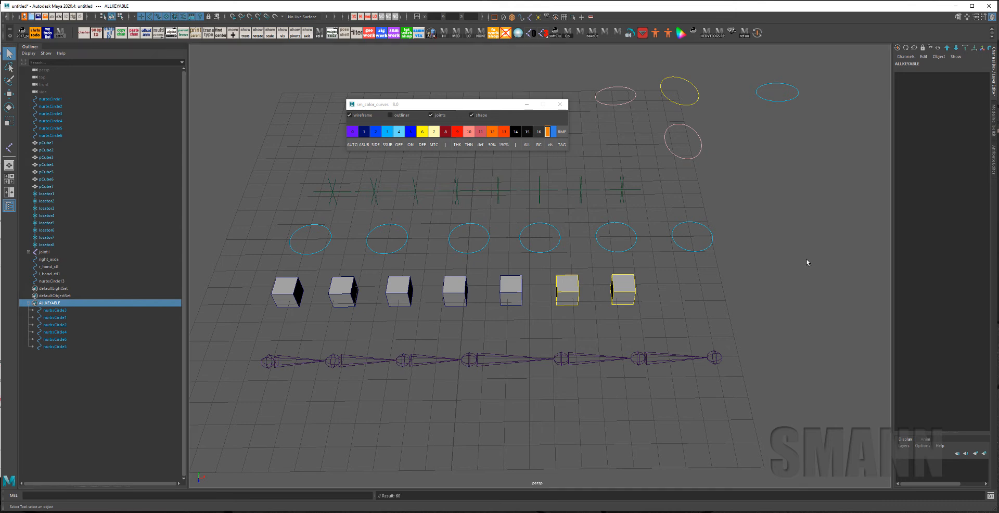
pyautogui.moveTo(699, 240); pyautogui.dragTo(578, 237)
pyautogui.moveTo(545, 236); pyautogui.dragTo(483, 239)
pyautogui.moveTo(398, 238); pyautogui.dragTo(323, 239)
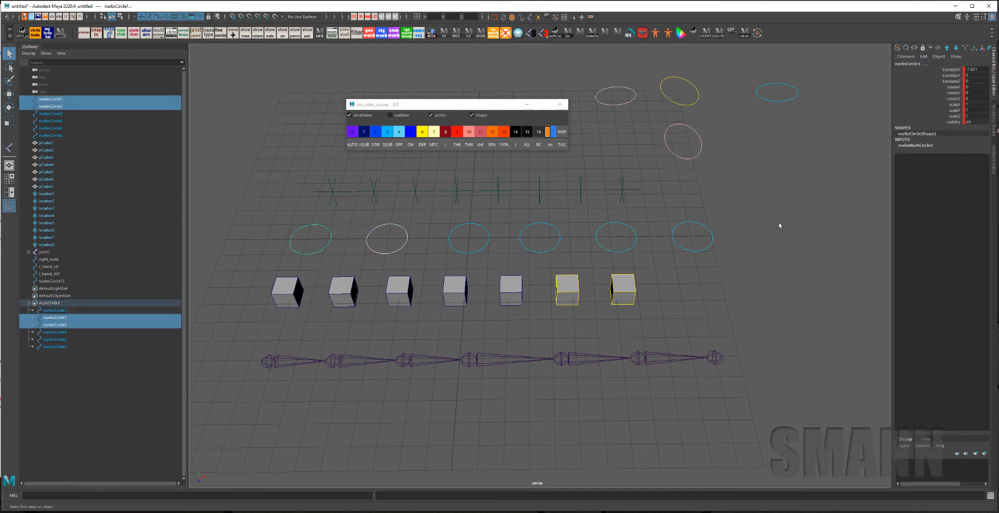
pyautogui.click(779, 224)
# - Hide all circles in the row through the ALLKEYABLE set, and unhide them again
pyautogui.click(86, 298)
pyautogui.click(86, 302)
pyautogui.press('h')
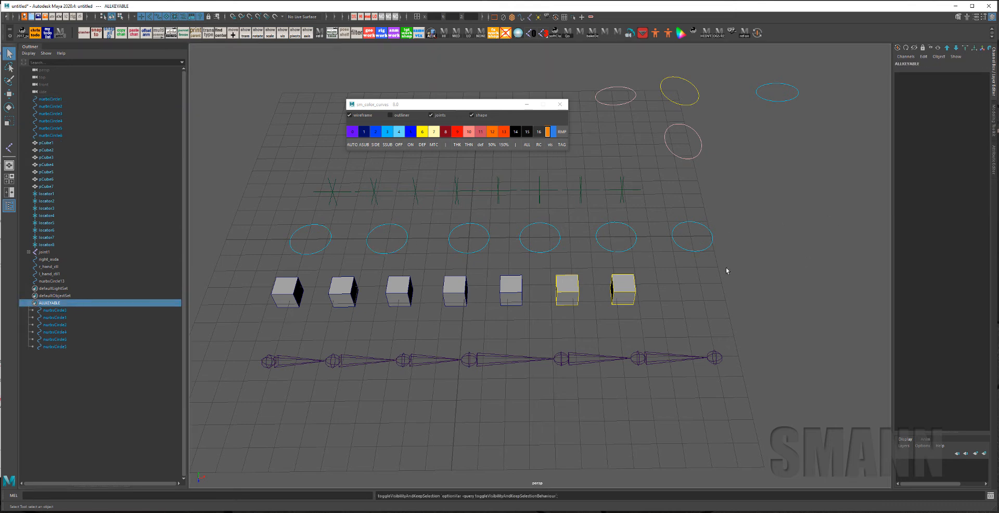
pyautogui.hotkey('ctrl', 'shift', 'h')
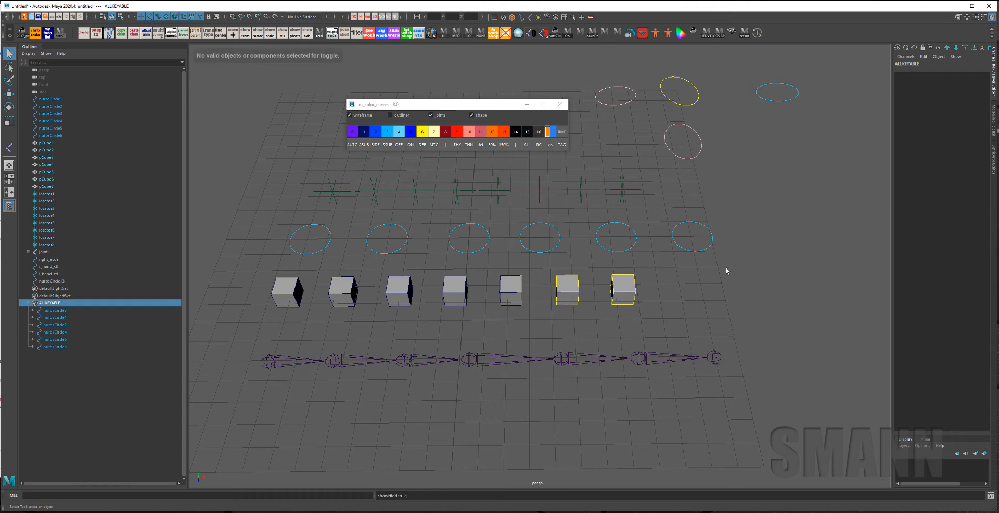
pyautogui.hotkey('ctrl', 'h')
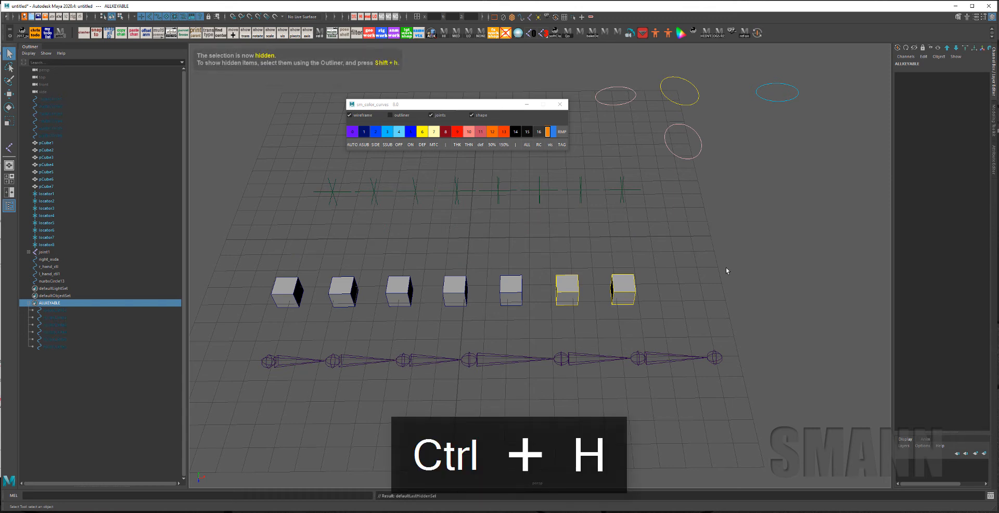
pyautogui.hotkey('ctrl', 'shift', 'h')
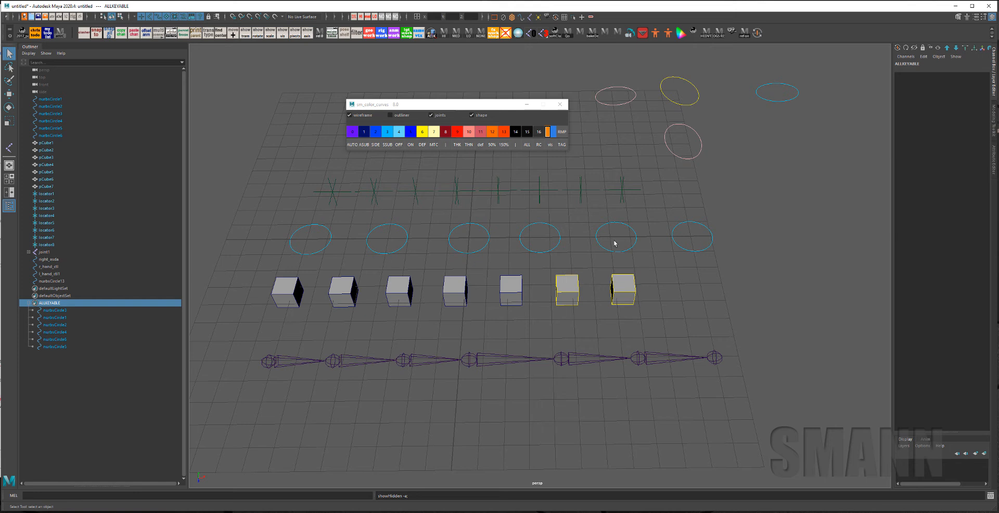
# - Remove the keys from all channels of the six circles in the ALLKEYABLE set
pyautogui.moveTo(654, 218); pyautogui.dragTo(821, 267)
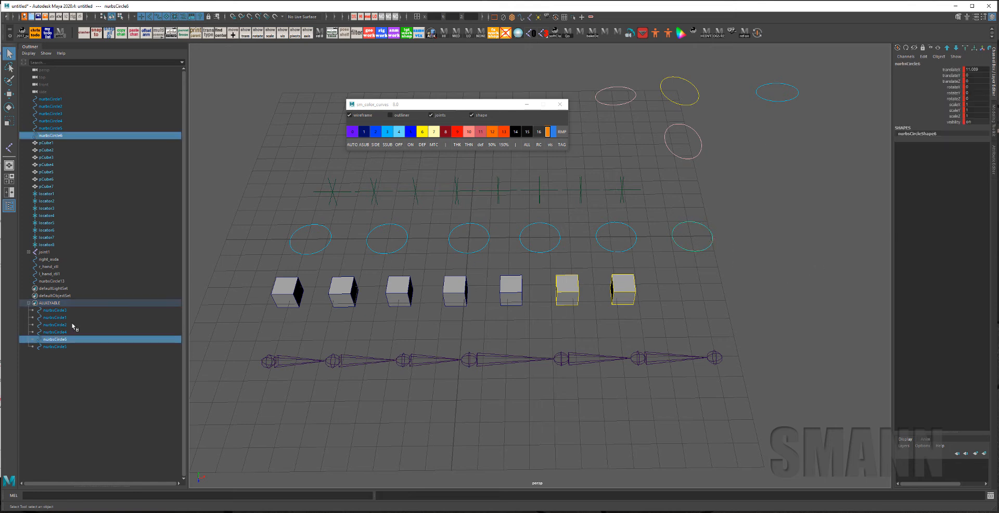
pyautogui.moveTo(72, 317); pyautogui.dragTo(95, 361)
pyautogui.keyDown('ctrl'); pyautogui.click(93, 310); pyautogui.keyUp('ctrl')
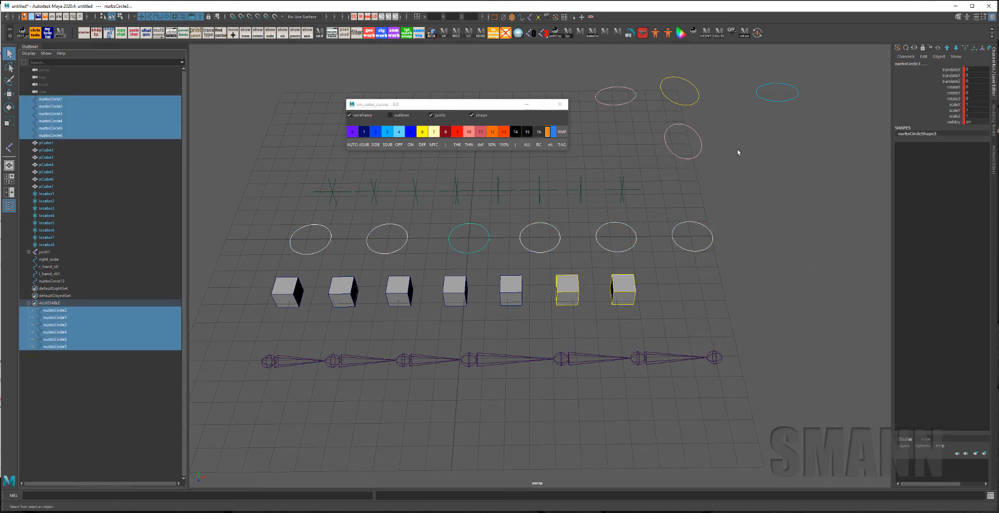
pyautogui.moveTo(956, 70); pyautogui.dragTo(944, 123)
pyautogui.rightClick(944, 124)
pyautogui.moveTo(956, 65); pyautogui.dragTo(952, 122)
pyautogui.rightClick(947, 104)
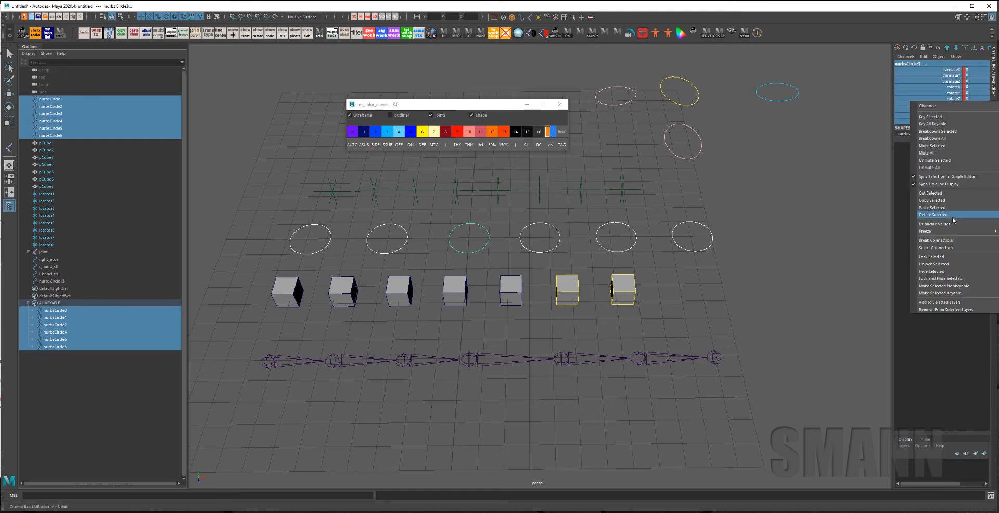
pyautogui.click(645, 255)
# - Rename the curve shape of nurbsCircle6 with RC, and hide the circle's visibility and scale channels using vis
pyautogui.moveTo(700, 241); pyautogui.dragTo(716, 255)
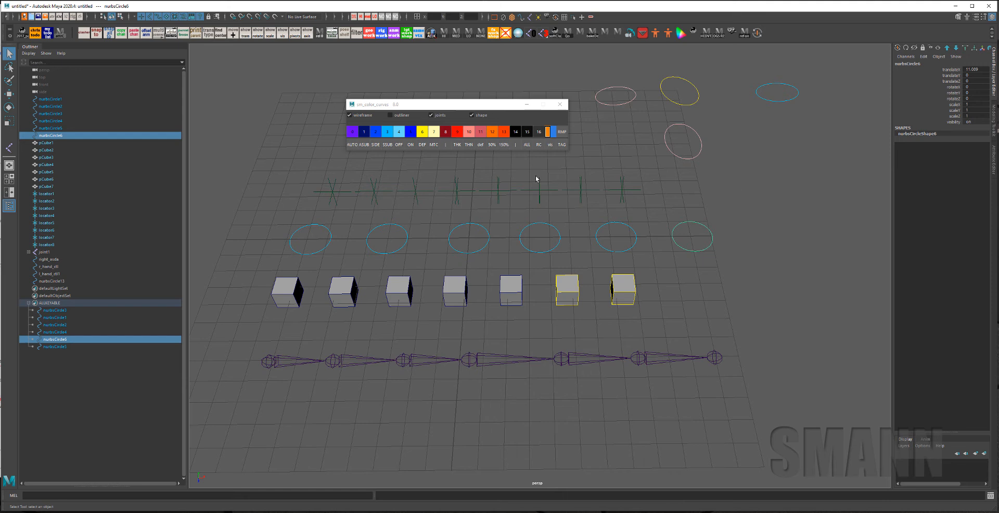
pyautogui.click(539, 146)
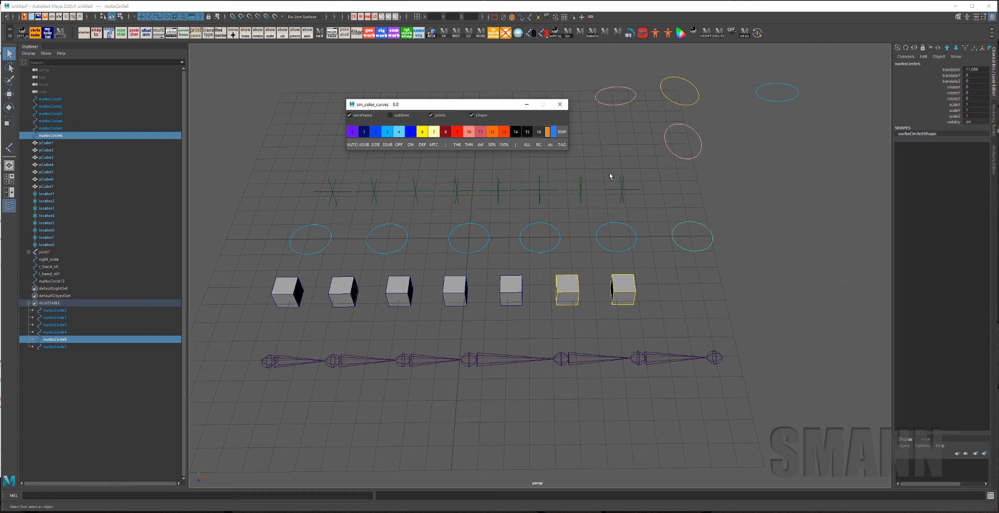
pyautogui.click(551, 145)
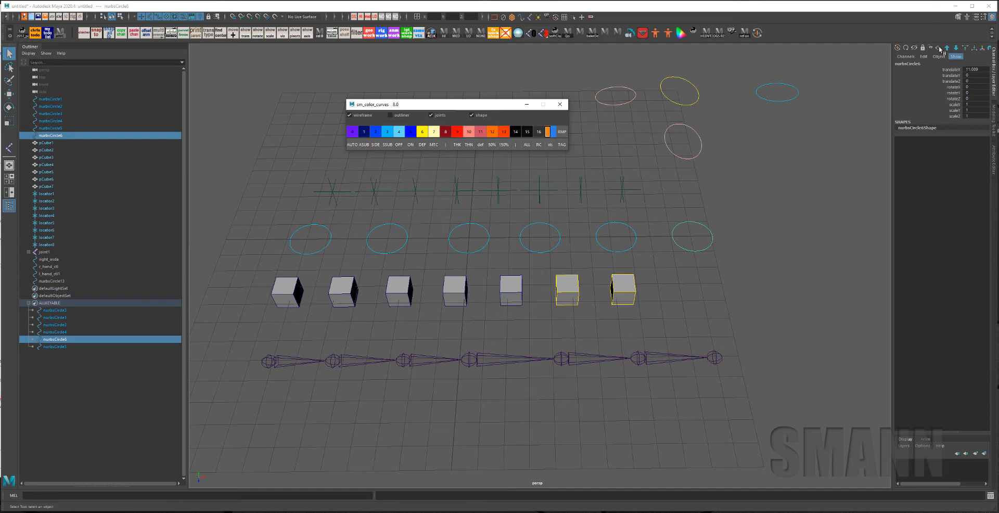
pyautogui.moveTo(550, 145); pyautogui.dragTo(604, 143, button='right')
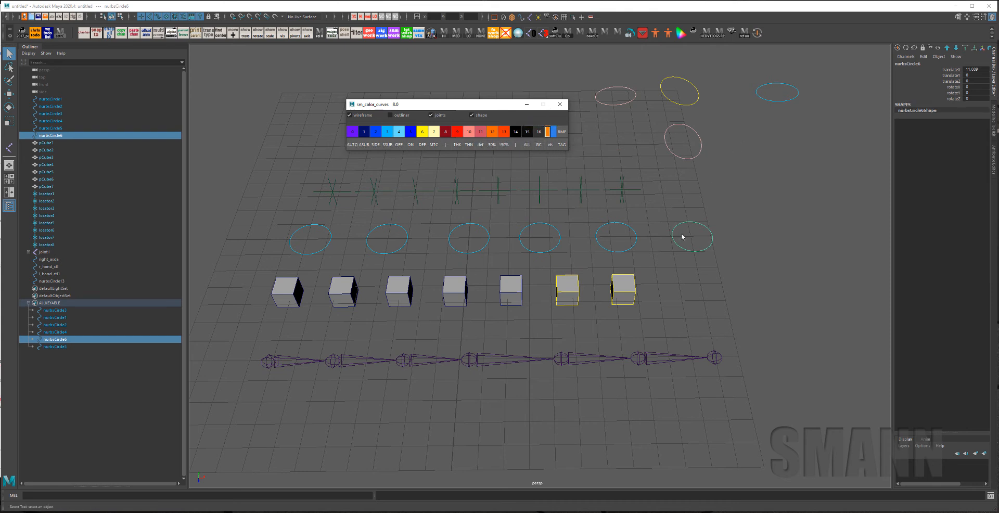
pyautogui.click(725, 177)
# - Tag nurbsCircle4, nurbsCircle5 and nurbsCircle6 as controllers with TAG
pyautogui.moveTo(748, 245); pyautogui.dragTo(697, 248)
pyautogui.moveTo(530, 248); pyautogui.dragTo(751, 242)
pyautogui.click(564, 145)
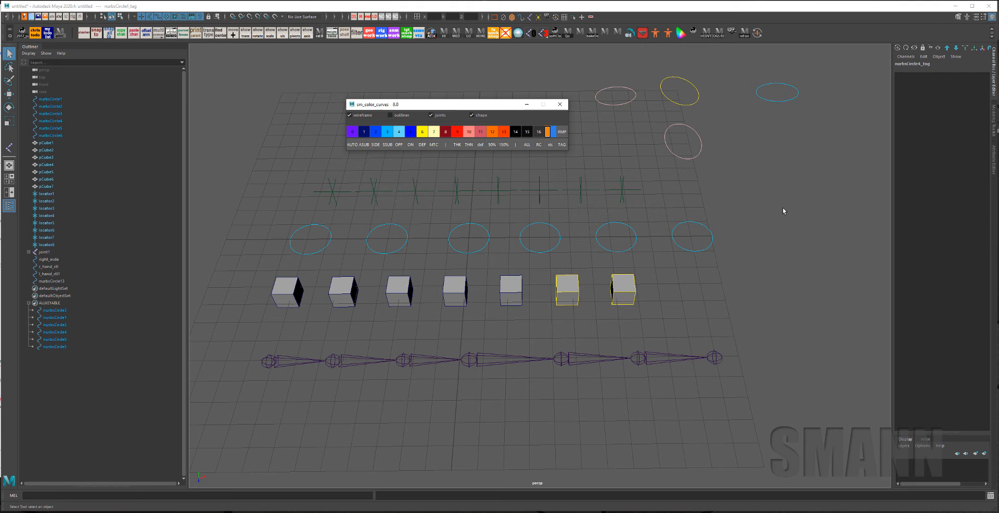
pyautogui.click(792, 217)
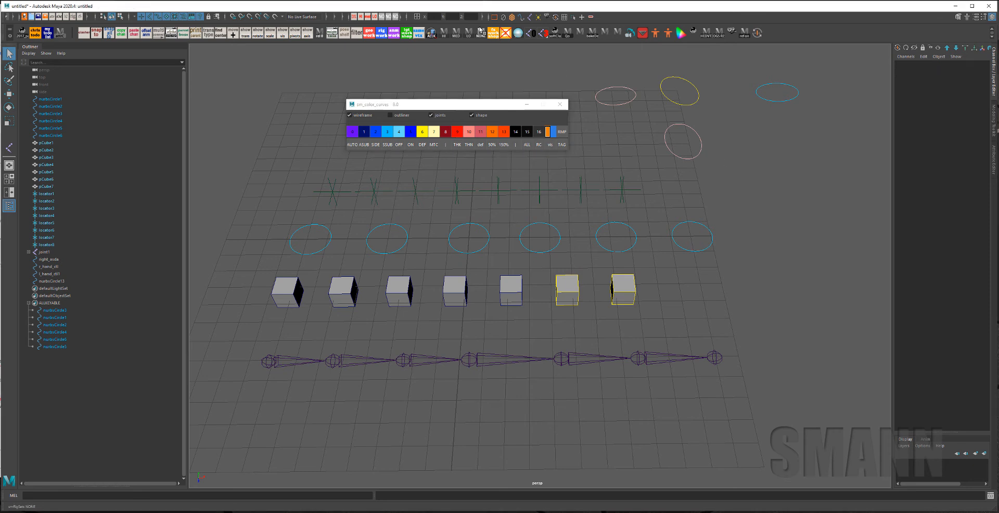
# - Hide all object types in the viewport, show the cubes and curves, and toggle the curves off and on
pyautogui.click(503, 17)
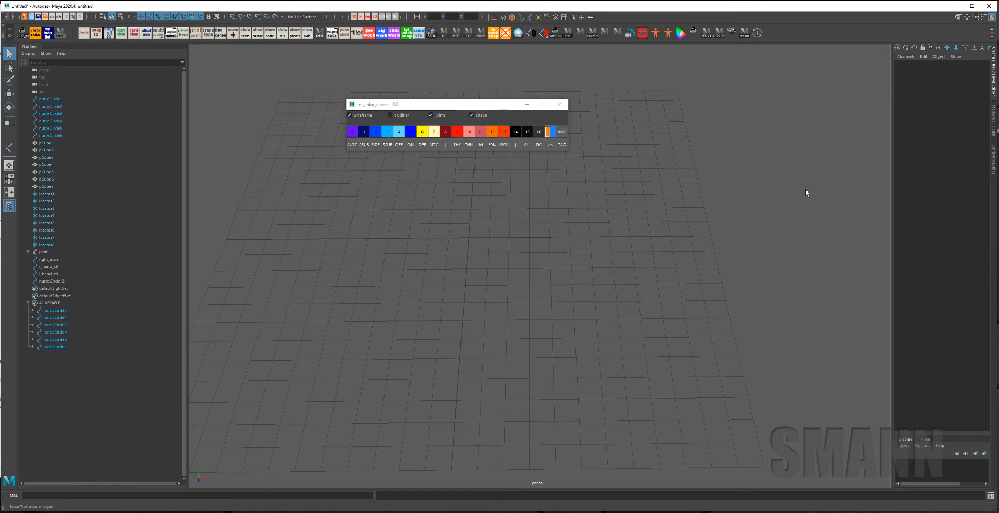
pyautogui.click(555, 17)
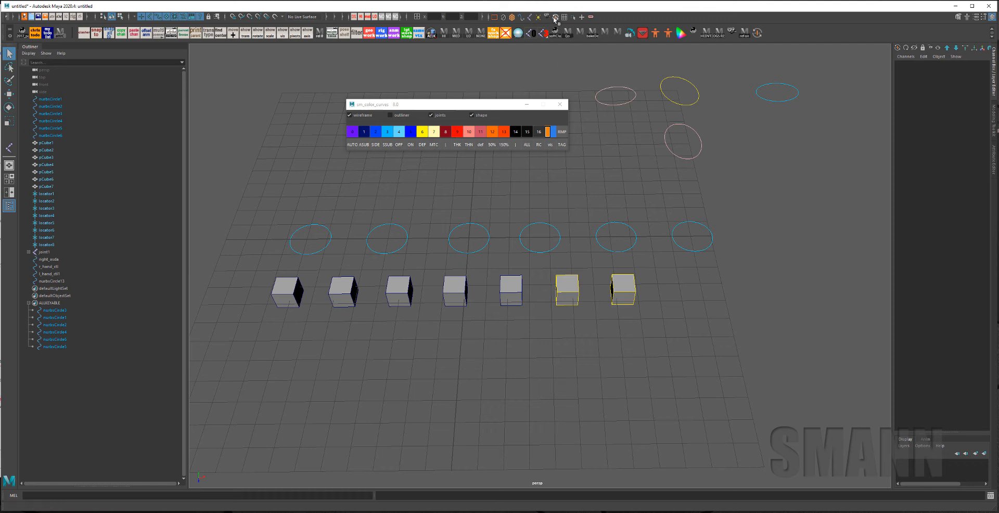
pyautogui.moveTo(555, 19); pyautogui.dragTo(569, 19, button='right')
pyautogui.moveTo(556, 18); pyautogui.dragTo(586, 24, button='right')
pyautogui.click(523, 18)
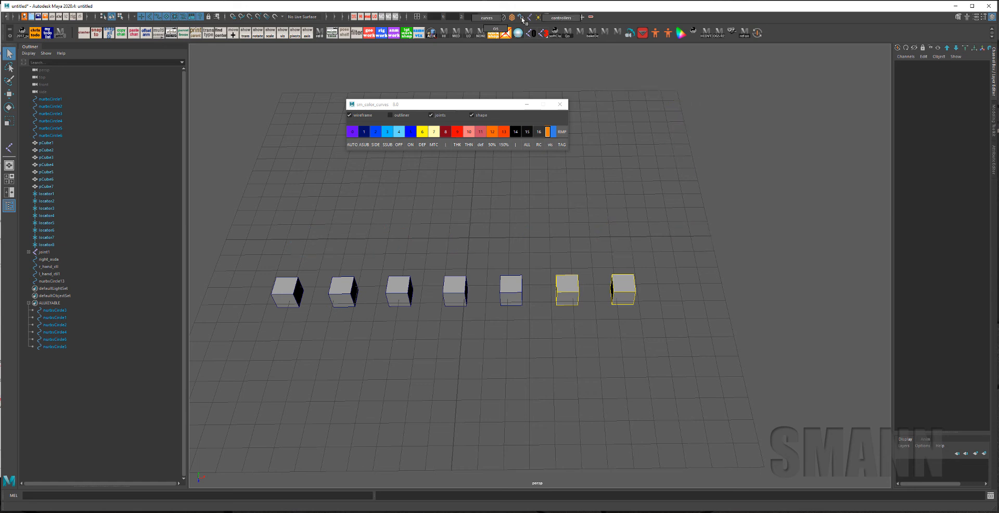
pyautogui.click(522, 18)
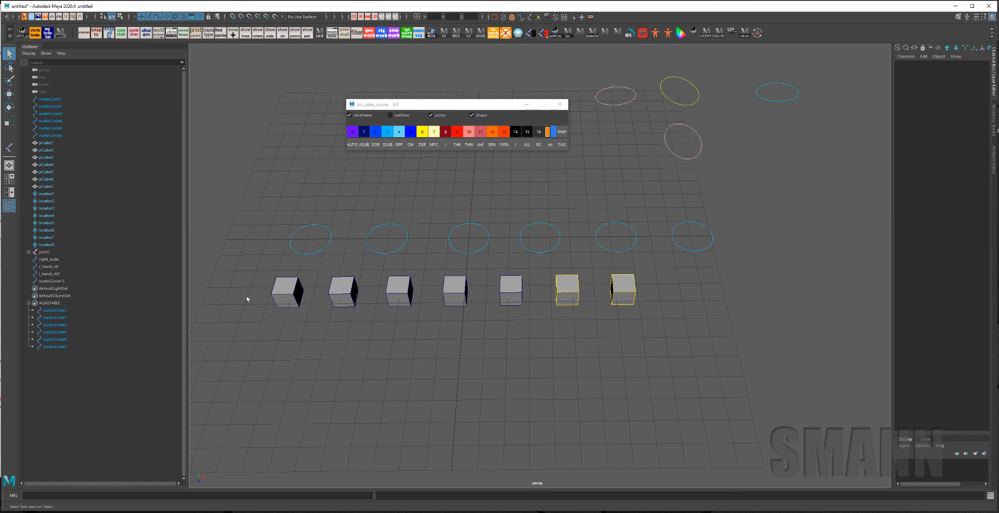
# - Colour all seven cubes with purple colour 0, and recolour them with blue colour 5
pyautogui.moveTo(247, 299); pyautogui.dragTo(748, 317)
pyautogui.click(352, 131)
pyautogui.click(255, 289)
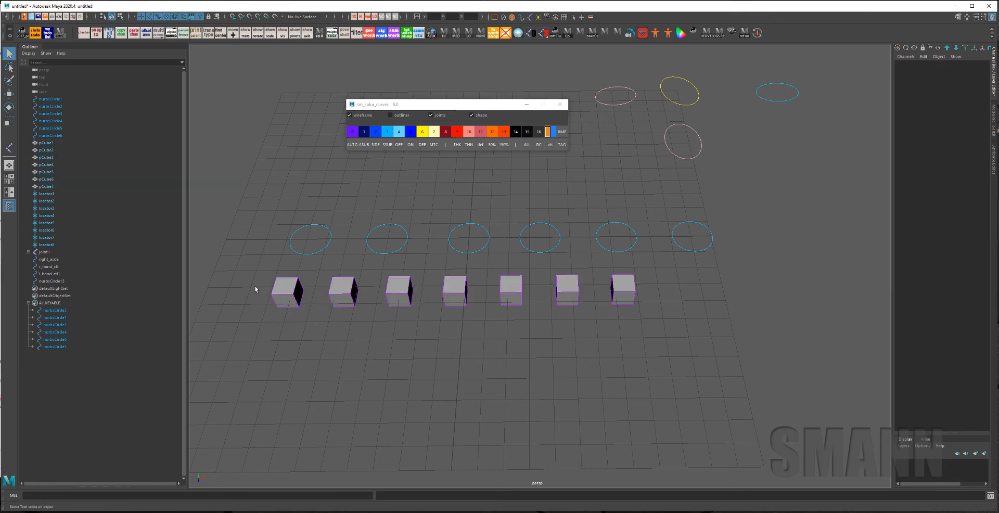
pyautogui.moveTo(255, 287); pyautogui.dragTo(776, 320)
pyautogui.click(411, 132)
pyautogui.click(257, 272)
# - Colour the seven cubes automatically by side with AUTO
pyautogui.moveTo(257, 272); pyautogui.dragTo(686, 300)
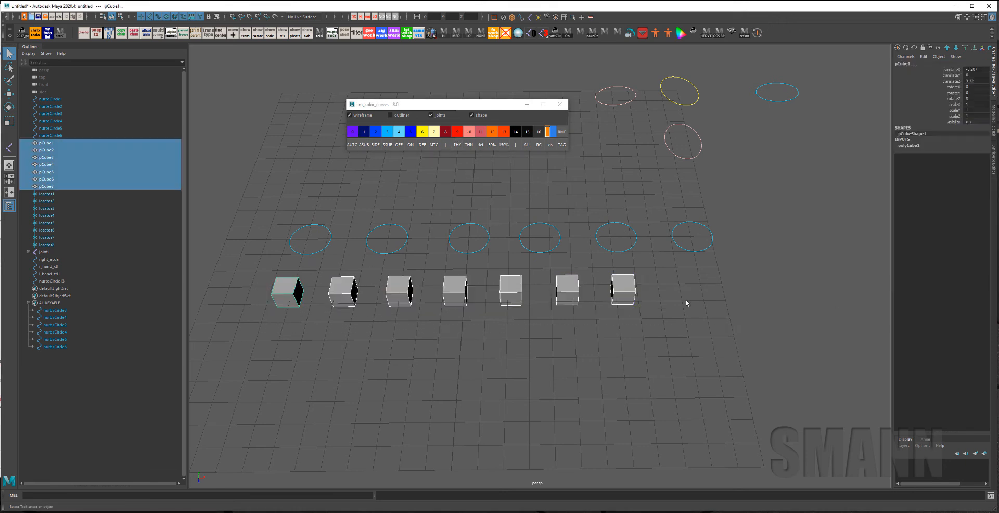
pyautogui.click(353, 145)
pyautogui.click(544, 219)
pyautogui.keyDown('alt'); pyautogui.moveTo(547, 208); pyautogui.dragTo(552, 218, button='middle'); pyautogui.keyUp('alt')
# - Show all object types, turn off the shape option, and colour the eight locators with AUTO
pyautogui.click(495, 18)
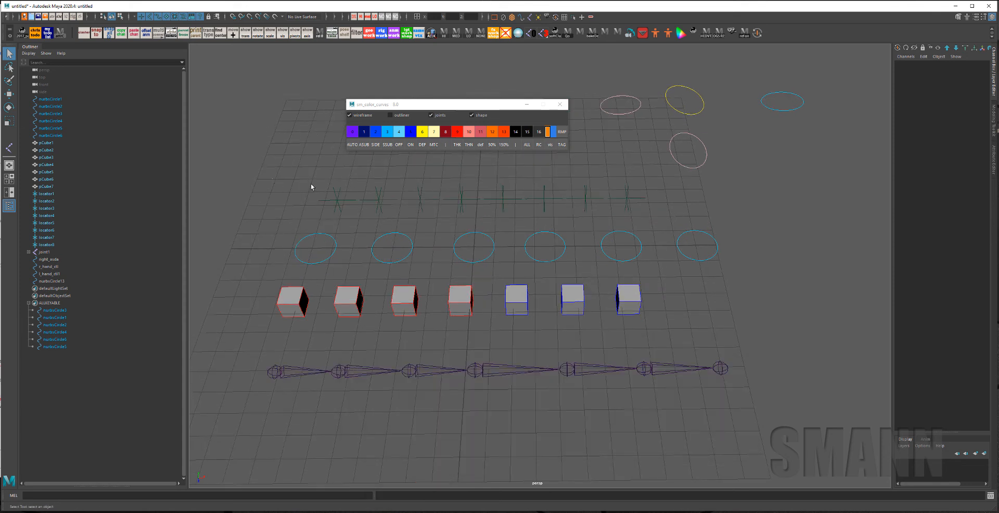
pyautogui.moveTo(311, 186); pyautogui.dragTo(656, 218)
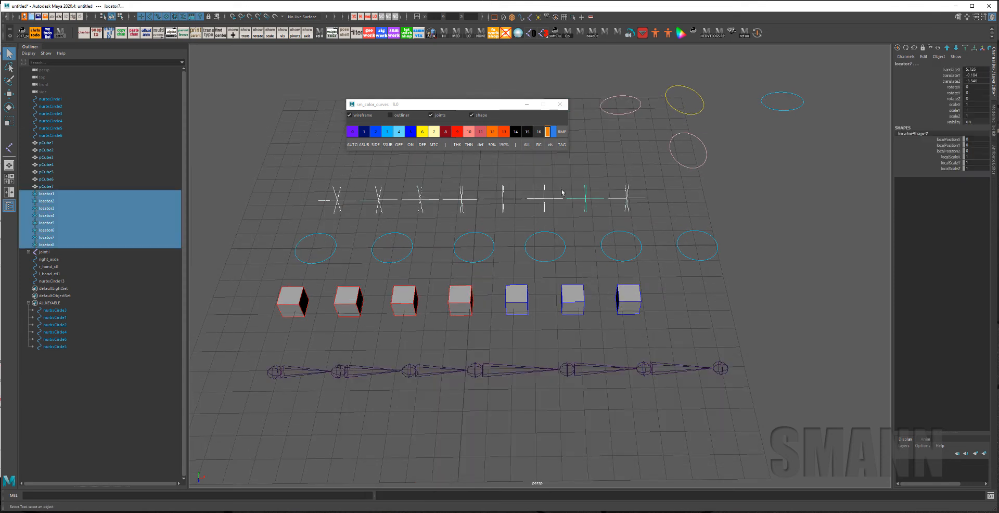
pyautogui.click(479, 113)
pyautogui.click(353, 145)
pyautogui.click(522, 238)
# - Recolour the eight locators with ASUB, followed by SIDE
pyautogui.moveTo(260, 188); pyautogui.dragTo(691, 219)
pyautogui.click(365, 148)
pyautogui.moveTo(297, 178); pyautogui.dragTo(660, 220)
pyautogui.click(376, 144)
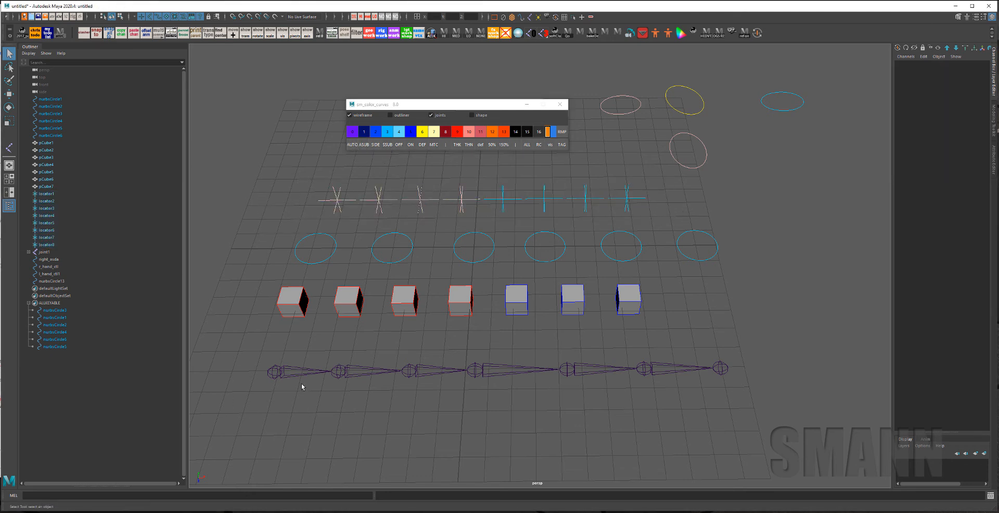
# - Colour the sixth joint with pink colour 10 and the fifth with blue colour 5, and recolour the sixth with red colour 9
pyautogui.moveTo(302, 384); pyautogui.dragTo(336, 352)
pyautogui.click(680, 361)
pyautogui.moveTo(681, 361); pyautogui.dragTo(668, 423)
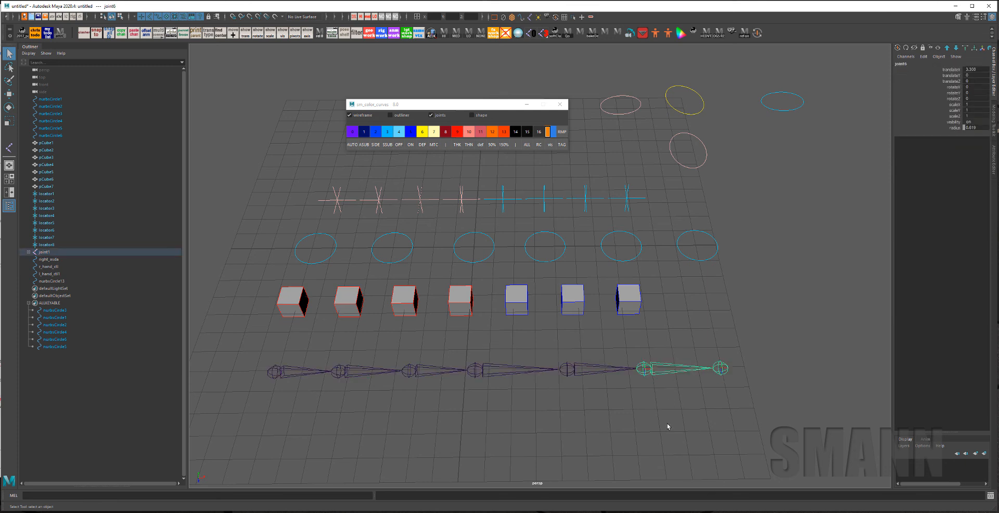
pyautogui.click(470, 133)
pyautogui.click(584, 354)
pyautogui.moveTo(584, 353); pyautogui.dragTo(605, 402)
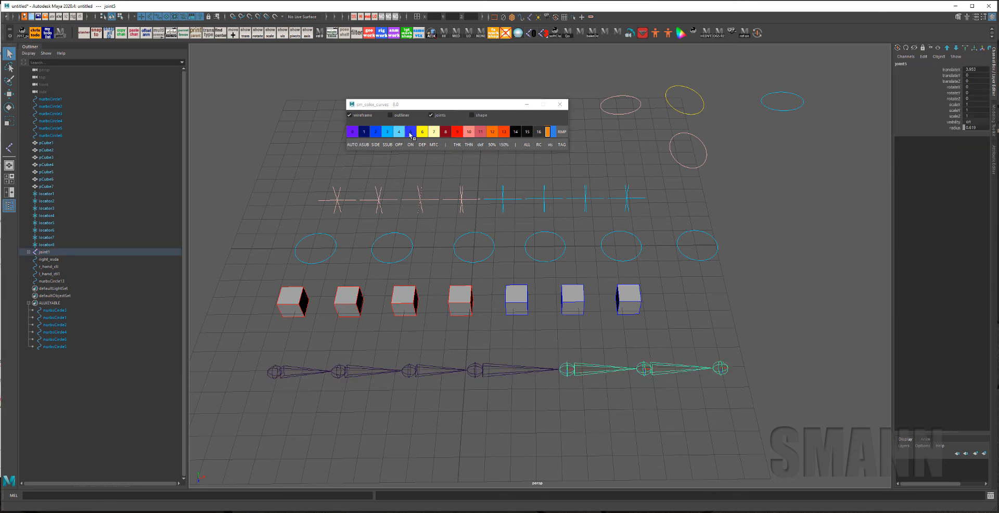
pyautogui.click(410, 134)
pyautogui.click(511, 377)
pyautogui.moveTo(679, 356); pyautogui.dragTo(685, 401)
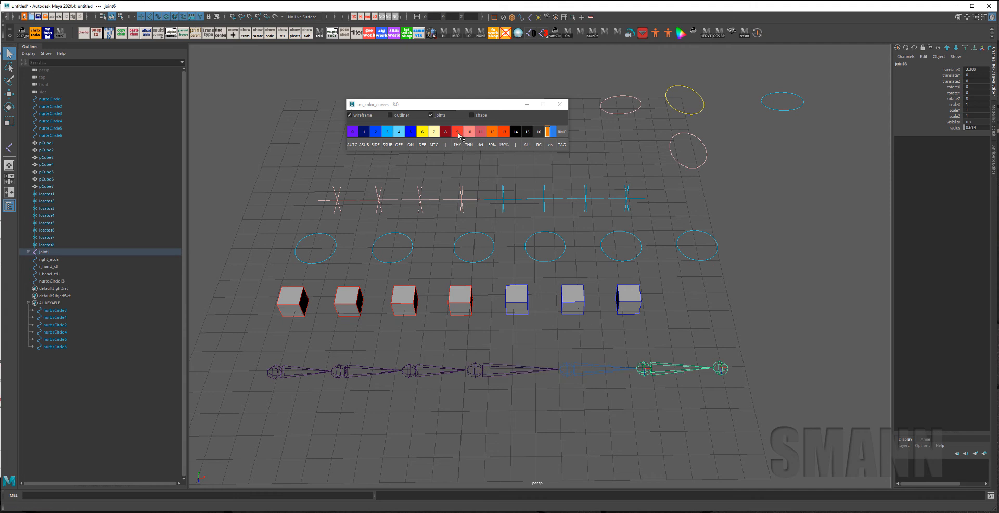
pyautogui.click(458, 133)
# - Select the whole joint chain and colour it with the orange-to-blue ramp using RMP
pyautogui.click(435, 360)
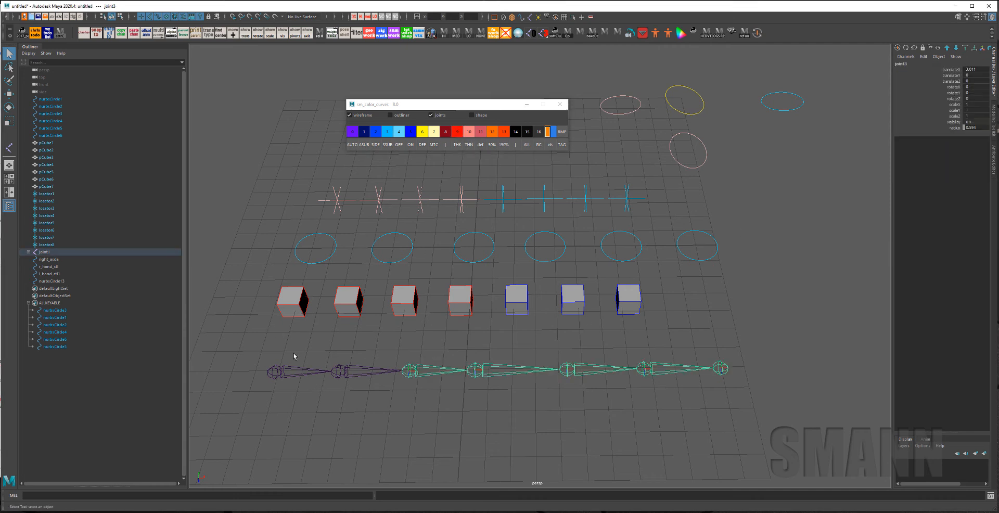
pyautogui.click(553, 132)
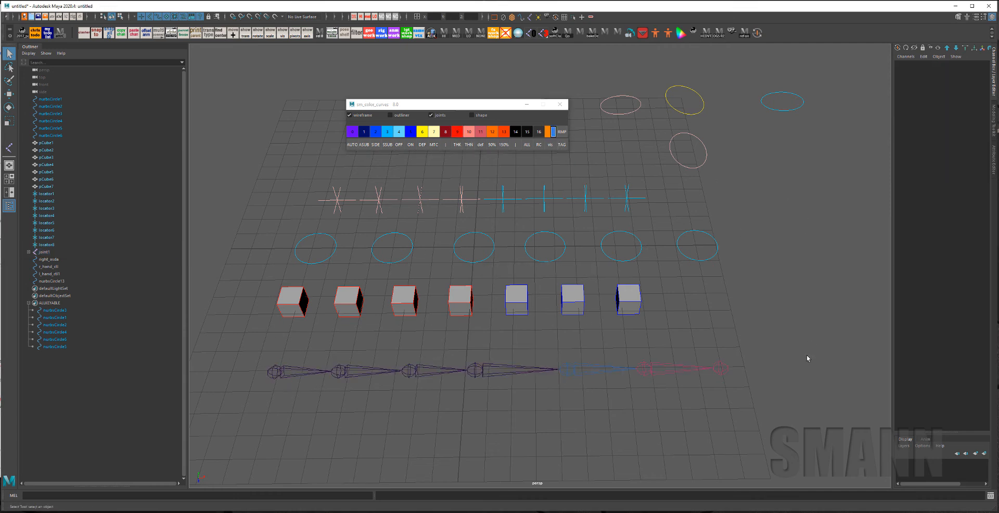
pyautogui.moveTo(231, 359); pyautogui.dragTo(314, 422)
pyautogui.press('space')
pyautogui.moveTo(283, 217); pyautogui.dragTo(289, 113)
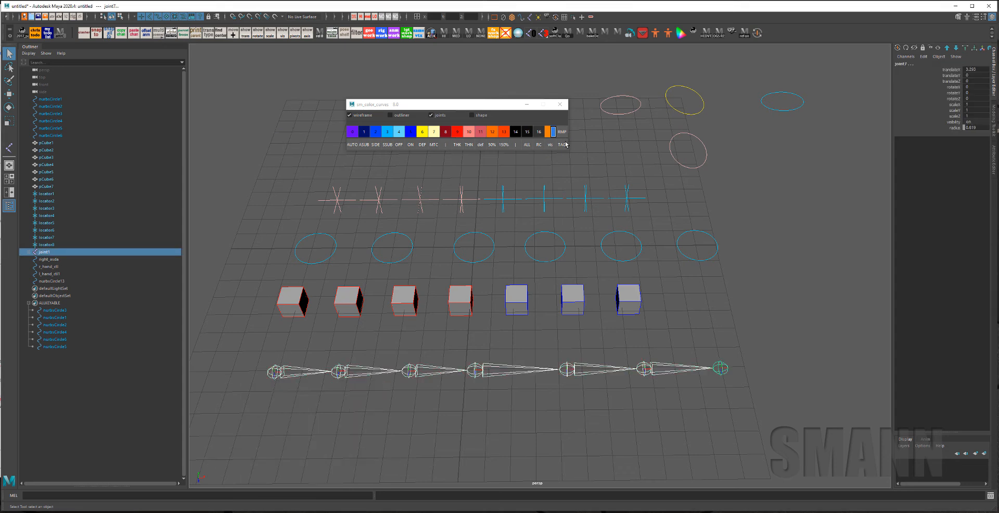
pyautogui.click(752, 198)
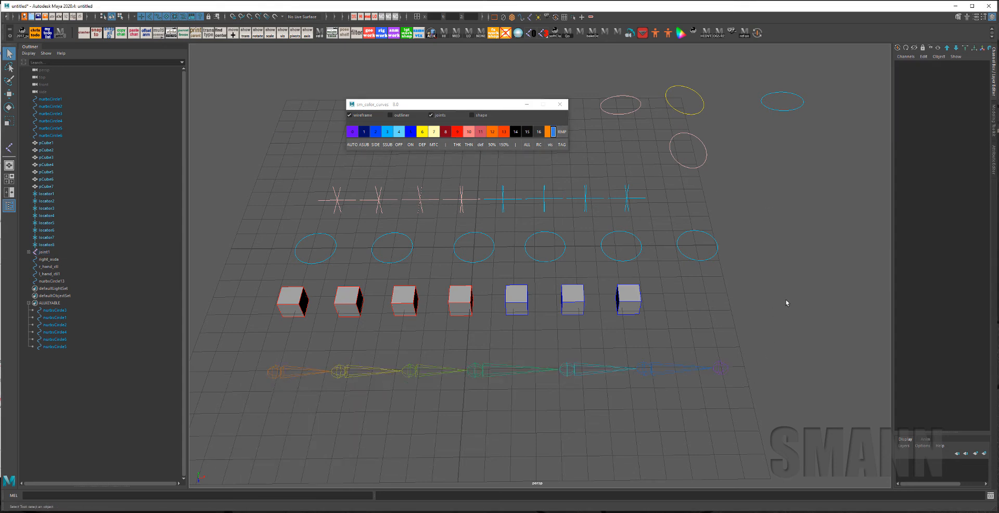
# - Select the seven cubes in left-to-right order and colour them with the orange-to-blue ramp
pyautogui.moveTo(275, 221); pyautogui.dragTo(748, 247)
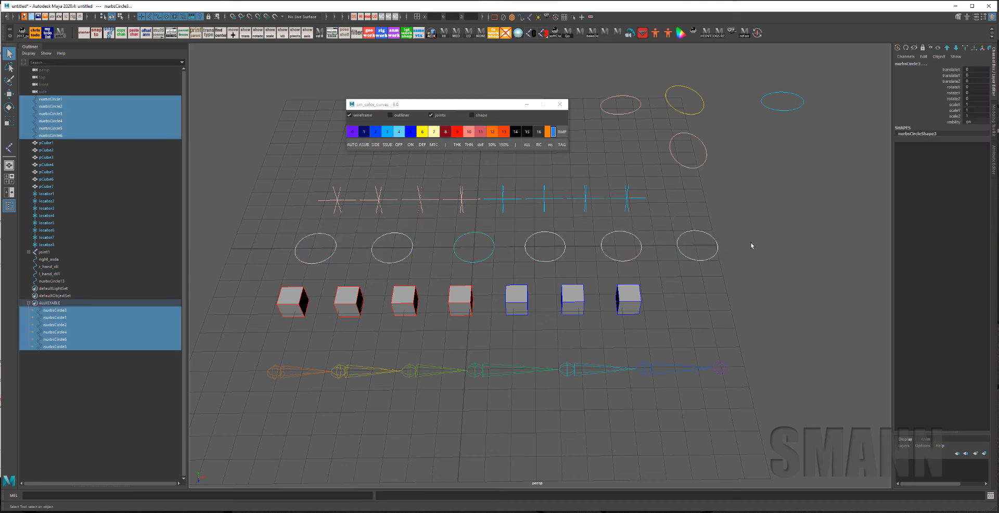
pyautogui.click(345, 265)
pyautogui.moveTo(265, 303); pyautogui.dragTo(701, 341)
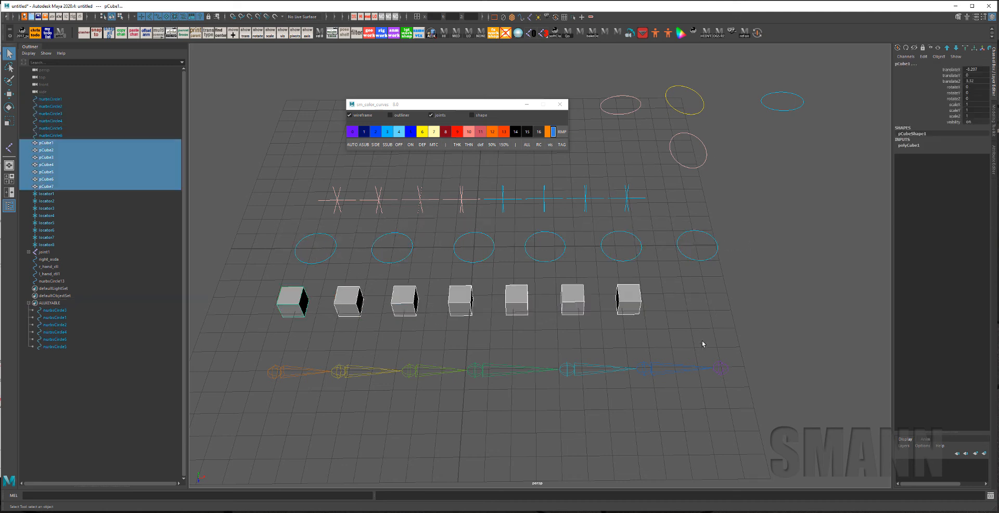
pyautogui.press('space')
pyautogui.moveTo(476, 257); pyautogui.dragTo(371, 266)
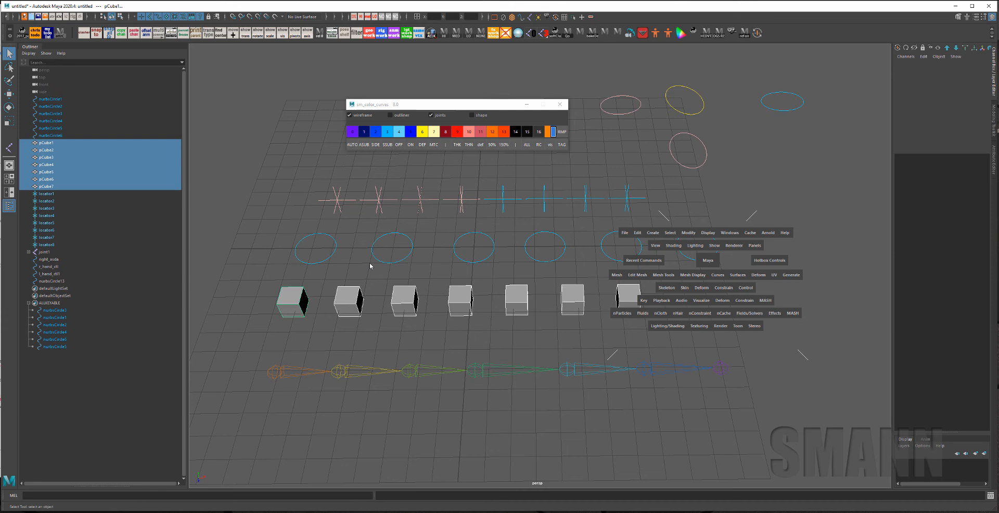
pyautogui.click(562, 133)
pyautogui.click(644, 336)
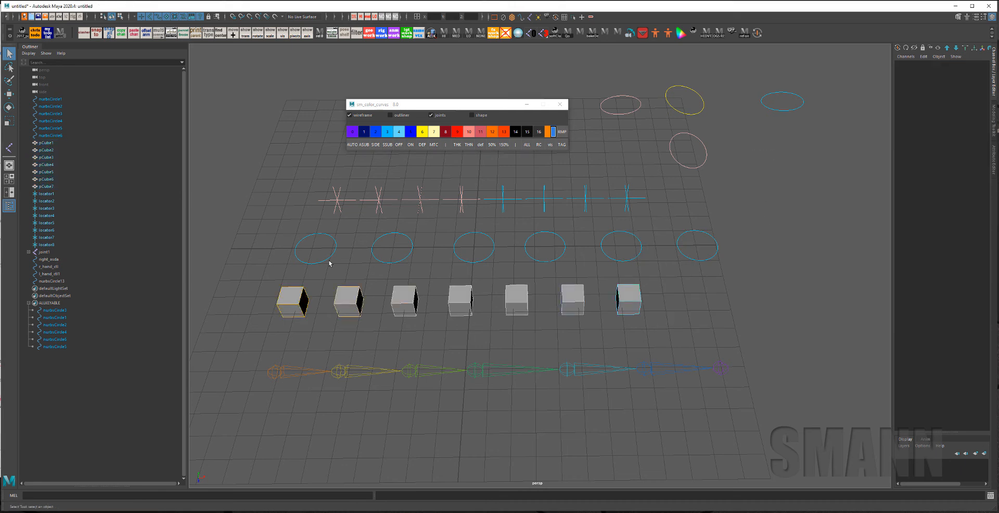
# - Colour the row of six circles with the orange-to-blue ramp
pyautogui.moveTo(275, 245); pyautogui.dragTo(792, 244)
pyautogui.click(785, 224)
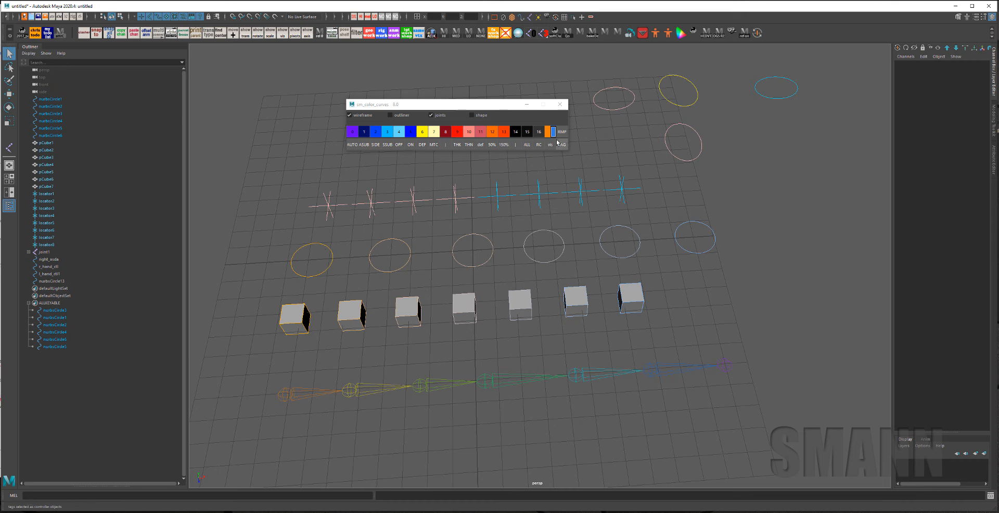
pyautogui.keyDown('alt'); pyautogui.moveTo(678, 221); pyautogui.dragTo(660, 223); pyautogui.keyUp('alt')
# - Reselect the six circles in left-to-right order and colour them with the red and yellow fire ramp
pyautogui.moveTo(225, 234); pyautogui.dragTo(833, 264)
pyautogui.press('space')
pyautogui.moveTo(423, 253); pyautogui.dragTo(258, 255)
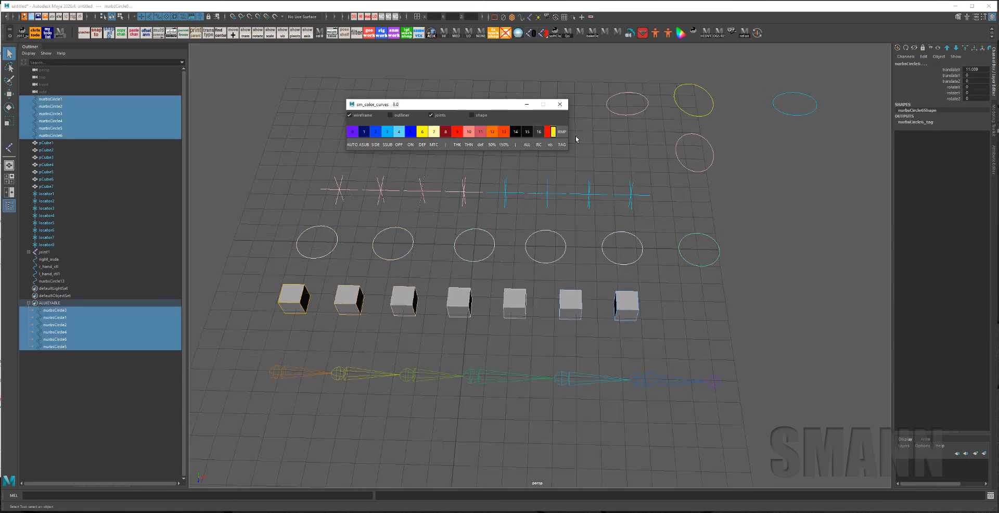
pyautogui.click(563, 132)
pyautogui.click(774, 205)
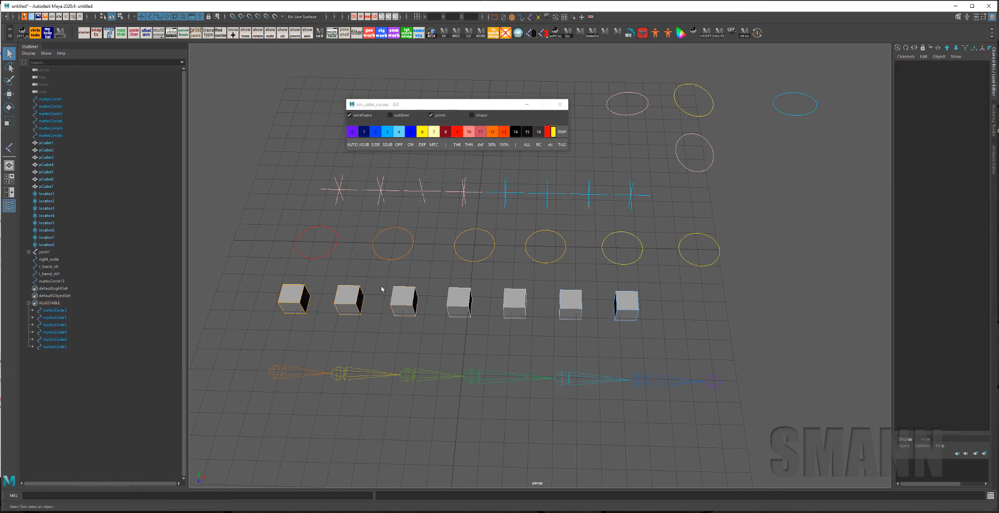
# - Select the six circles from left to right, choose the monster purple-to-seafoam ramp preset, and apply it to them
pyautogui.moveTo(313, 245); pyautogui.dragTo(729, 255)
pyautogui.press('space')
pyautogui.click(345, 207)
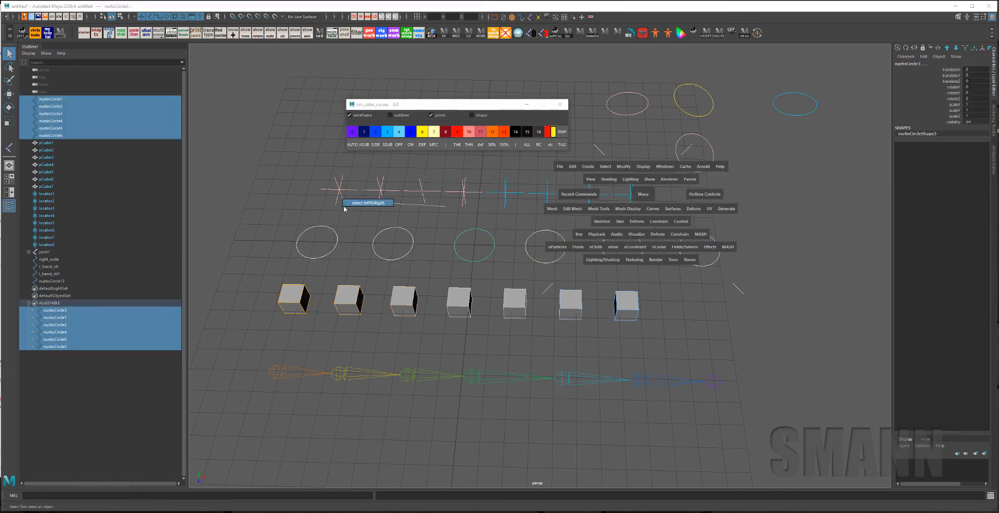
pyautogui.rightClick(562, 131)
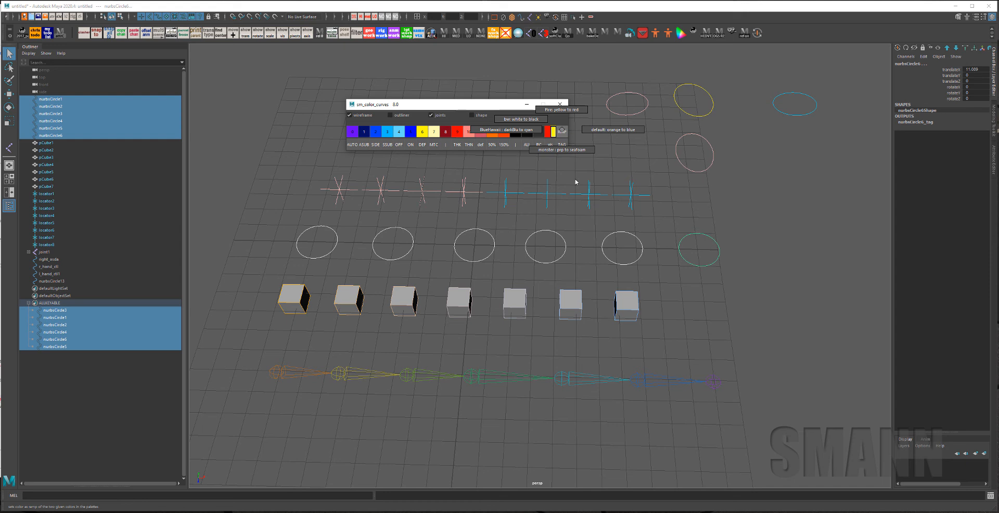
pyautogui.click(562, 150)
pyautogui.click(562, 133)
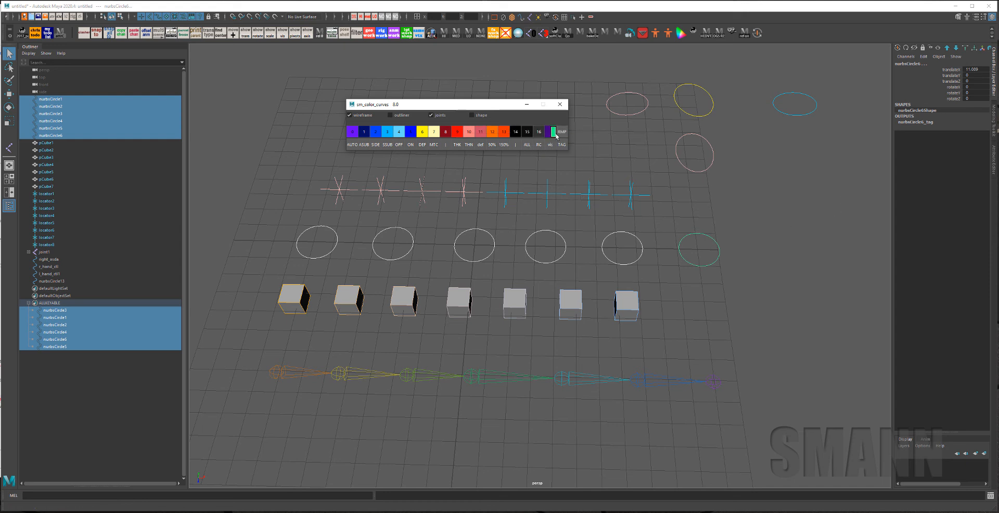
pyautogui.click(781, 200)
pyautogui.moveTo(260, 232); pyautogui.dragTo(714, 275)
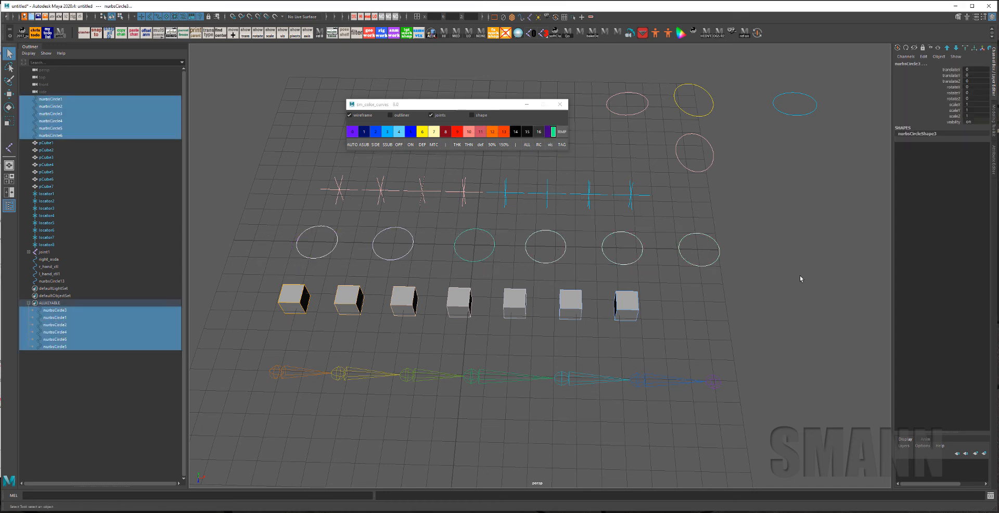
pyautogui.click(367, 248)
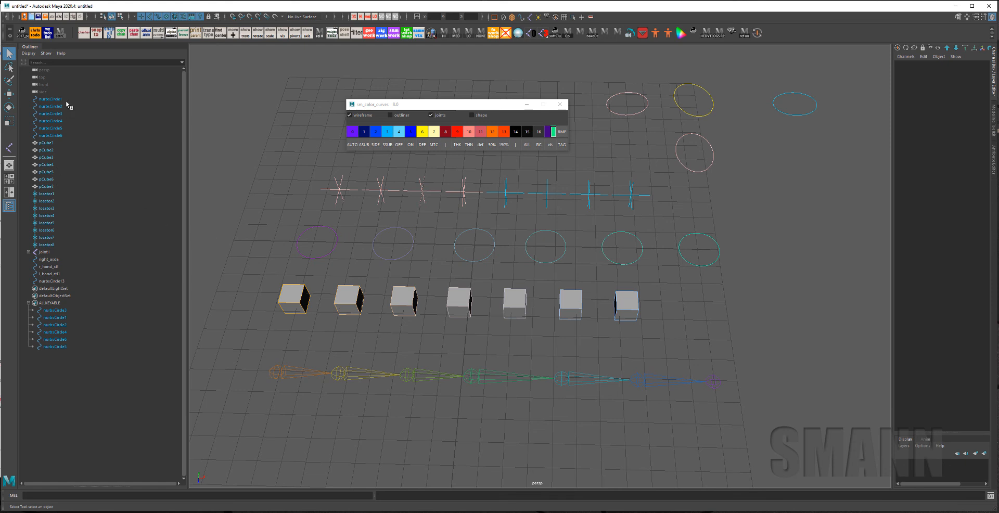
# - Colour the outliner entries from nurbsCircle2 to nurbsCircle13 with the ramp, turning the outliner option on and wireframe off
pyautogui.moveTo(67, 105); pyautogui.dragTo(99, 281)
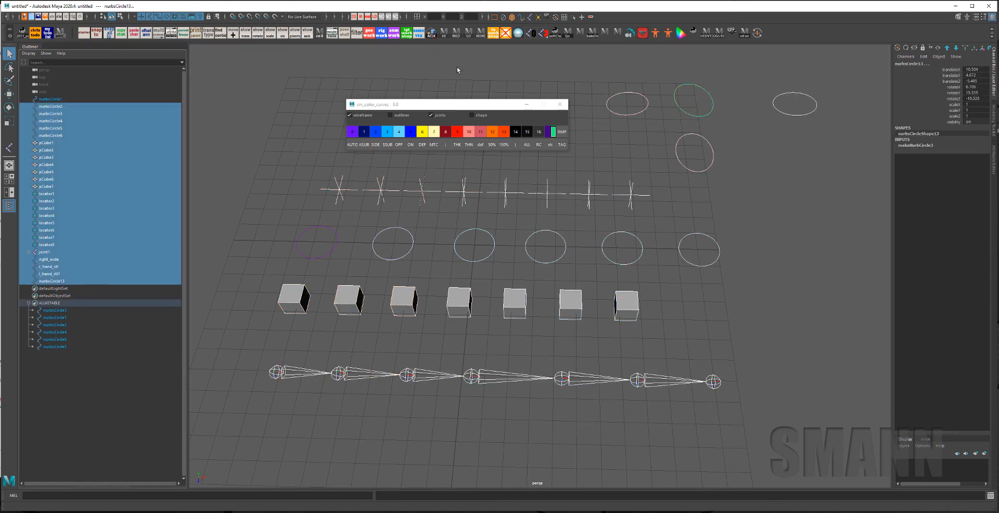
pyautogui.click(368, 115)
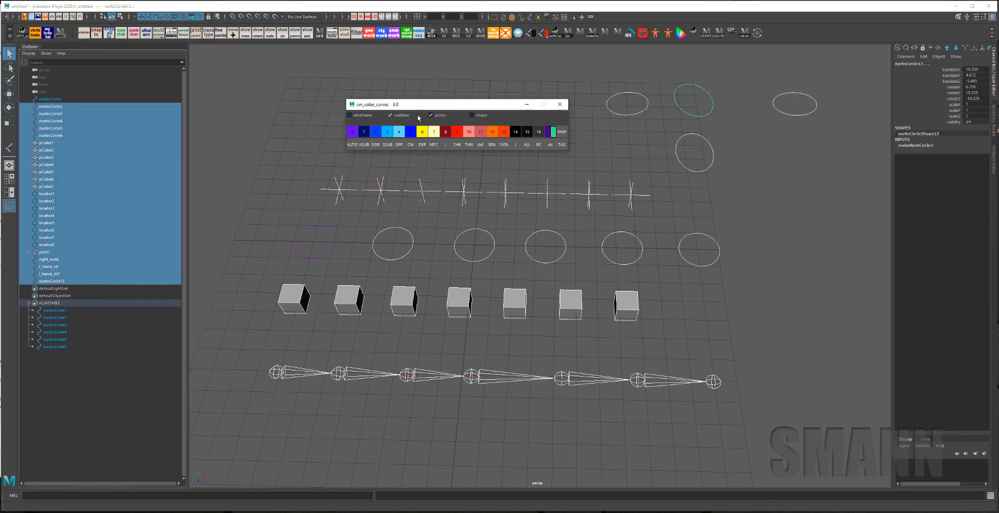
pyautogui.click(562, 132)
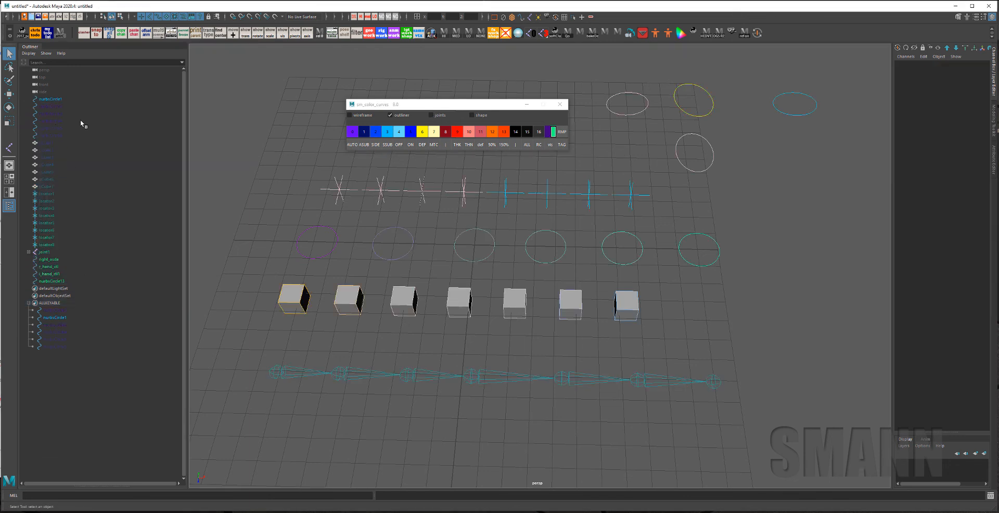
pyautogui.keyDown('alt'); pyautogui.moveTo(280, 244); pyautogui.dragTo(622, 213); pyautogui.keyUp('alt')
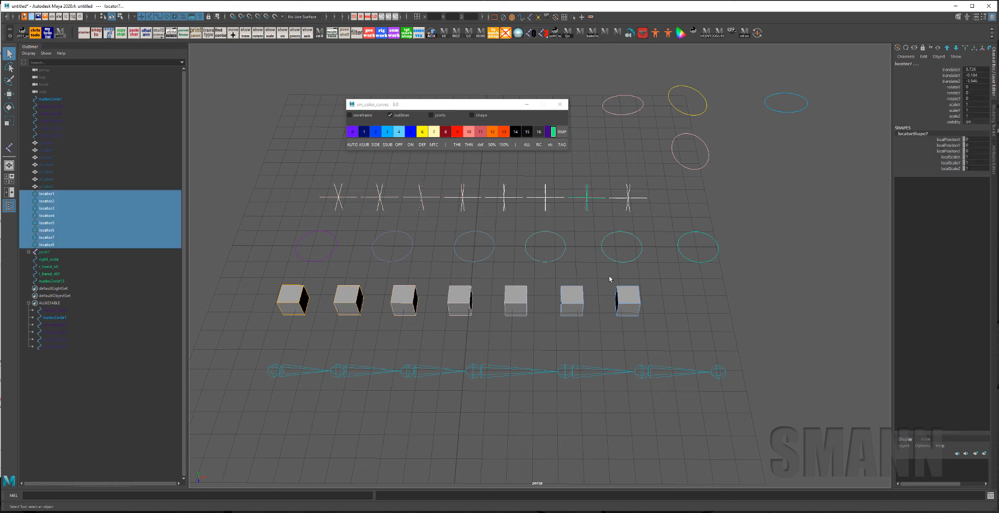
pyautogui.click(609, 278)
# - Switch from outliner to wireframe colouring and colour pCube4, the fourth cube, with custom green picked from the colour palette
pyautogui.click(456, 298)
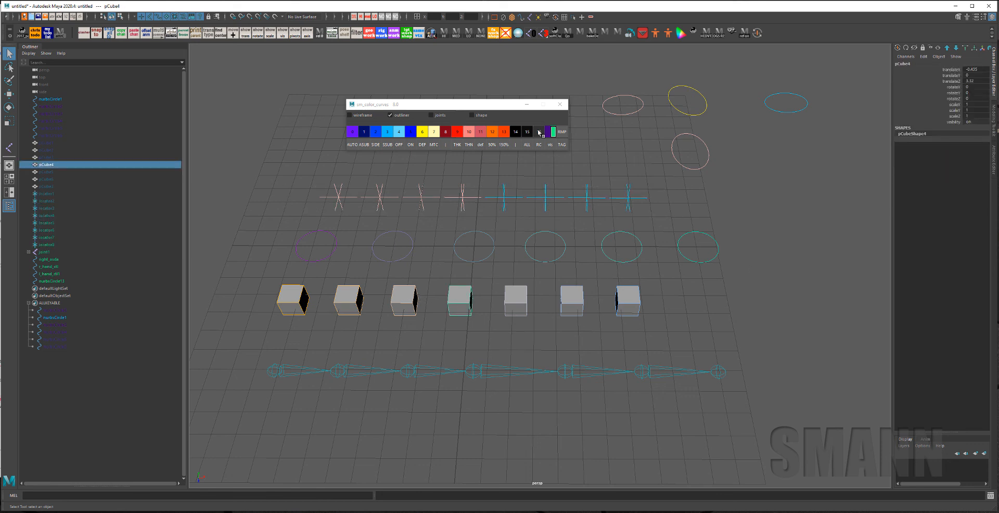
pyautogui.click(358, 115)
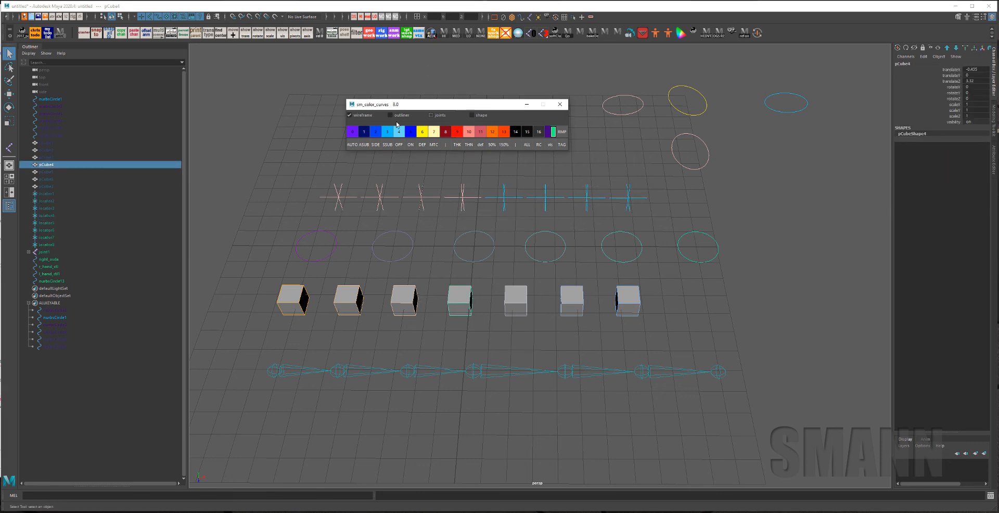
pyautogui.keyDown('alt'); pyautogui.moveTo(446, 252); pyautogui.dragTo(457, 258); pyautogui.keyUp('alt')
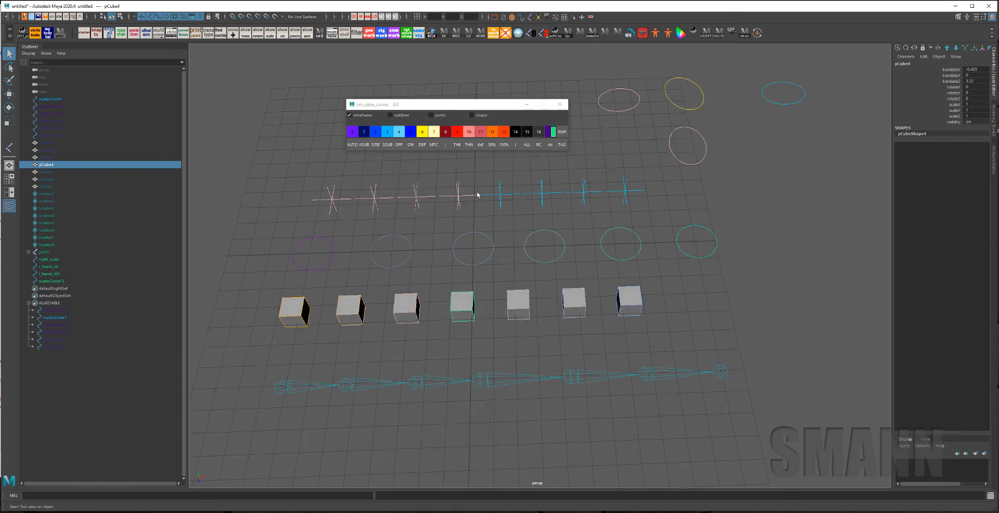
pyautogui.click(548, 133)
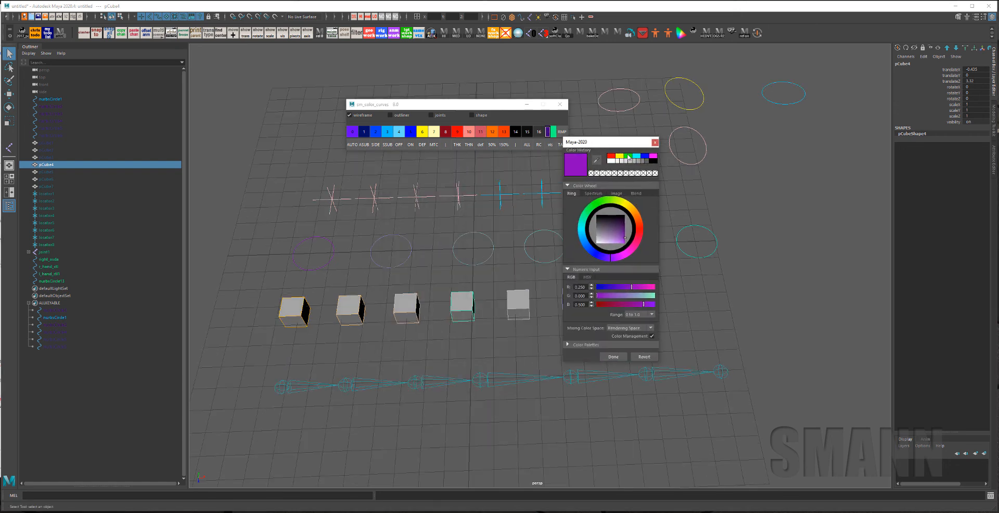
pyautogui.click(629, 156)
pyautogui.click(614, 357)
pyautogui.click(742, 325)
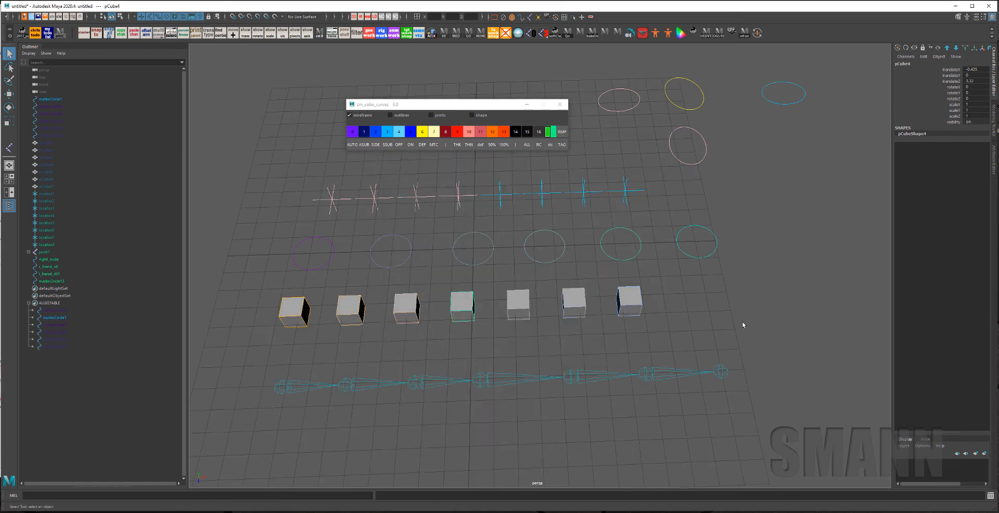
pyautogui.moveTo(623, 343)
pyautogui.keyDown('alt'); pyautogui.mouseDown()
pyautogui.moveTo(624, 294)
pyautogui.moveTo(630, 340)
pyautogui.mouseUp(); pyautogui.keyUp('alt')
pyautogui.click(467, 308)
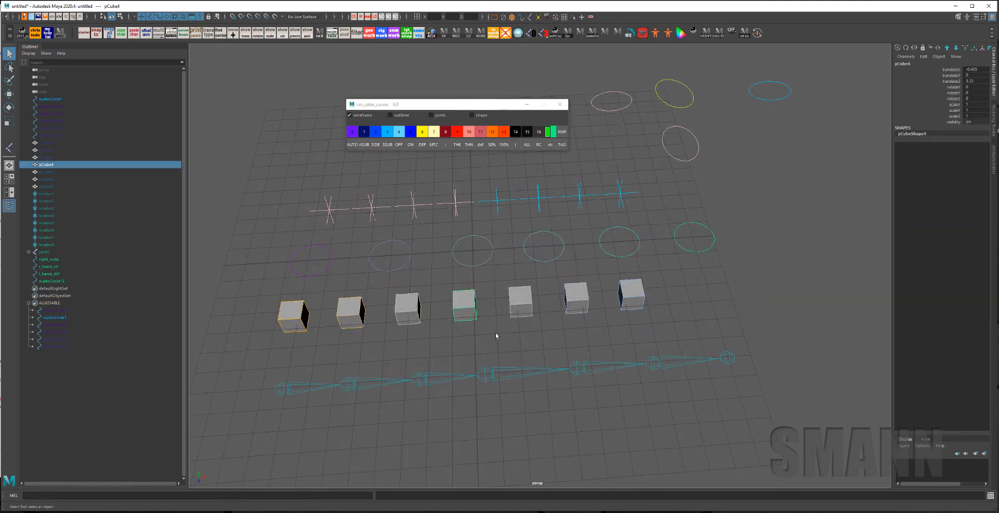
pyautogui.click(495, 336)
# - Colour the third circle's wireframe with the custom green (0, 1, 0)
pyautogui.click(481, 263)
pyautogui.click(547, 135)
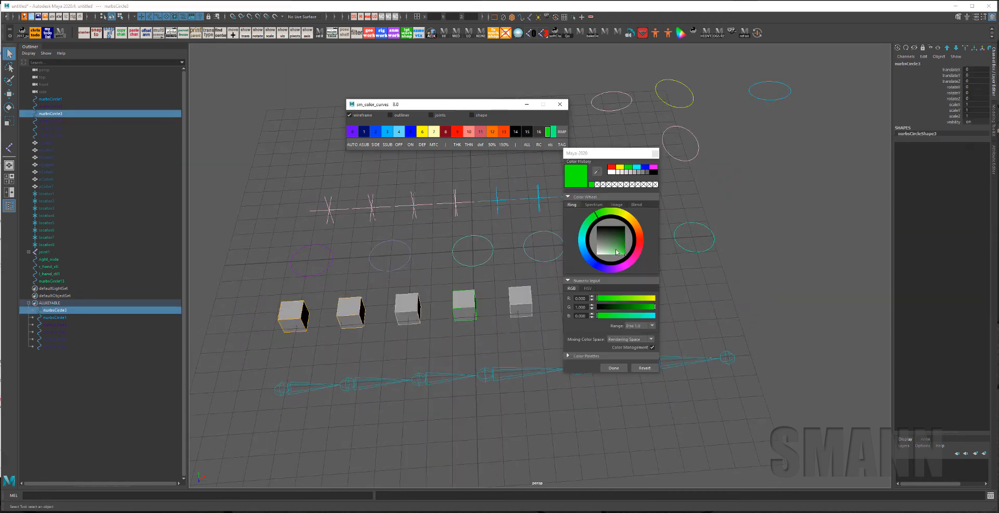
pyautogui.click(615, 368)
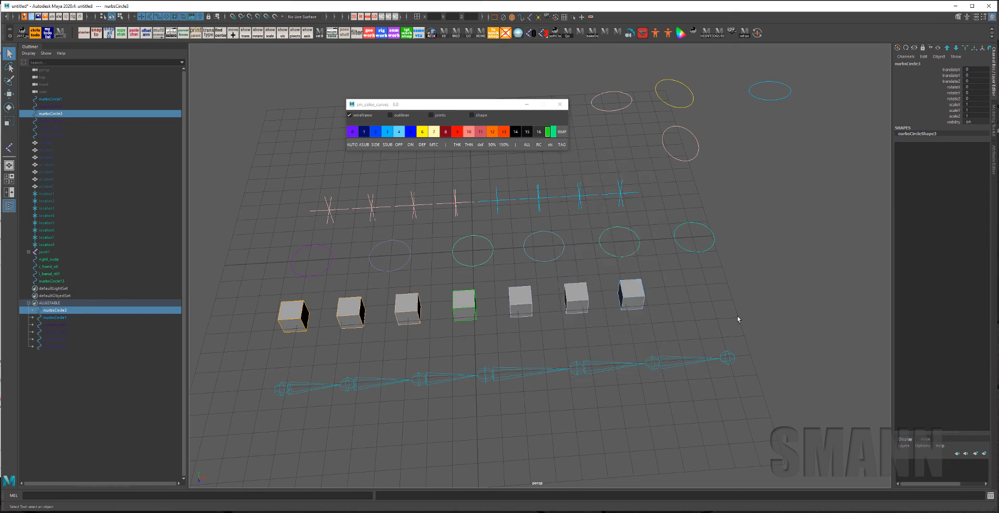
pyautogui.click(723, 318)
pyautogui.keyDown('alt'); pyautogui.moveTo(723, 318); pyautogui.dragTo(756, 301); pyautogui.keyUp('alt')
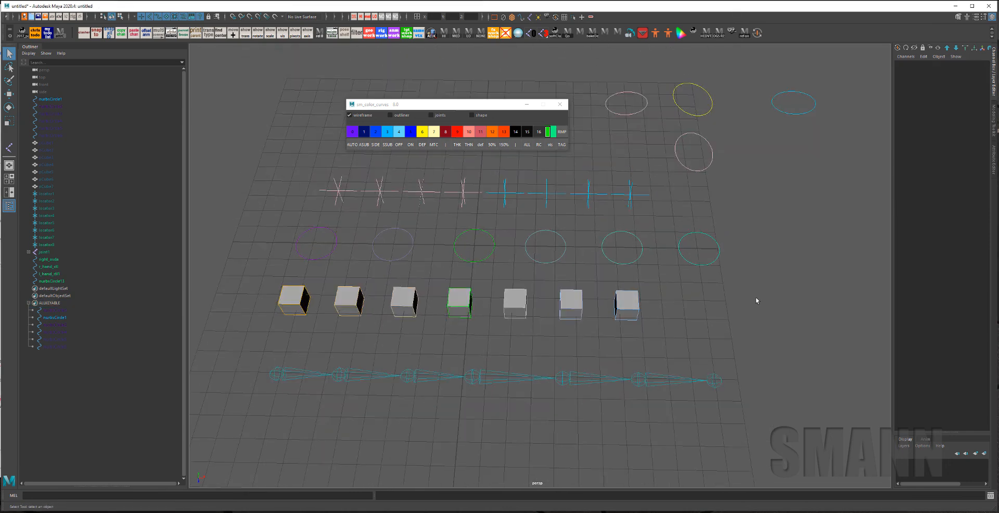
# - Examine the DEF options for setting the wireframe, joint and outliner colours to default
pyautogui.moveTo(489, 105); pyautogui.dragTo(491, 93)
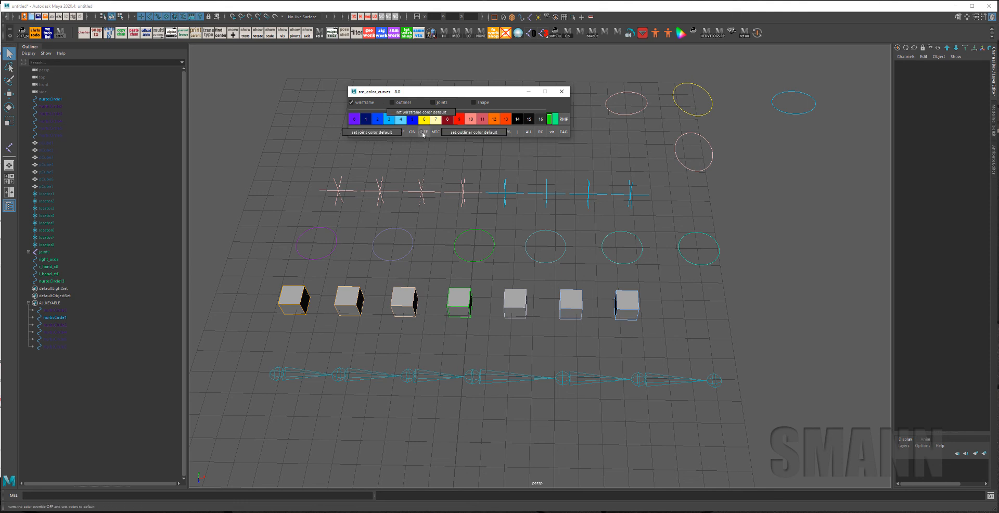
pyautogui.click(424, 133)
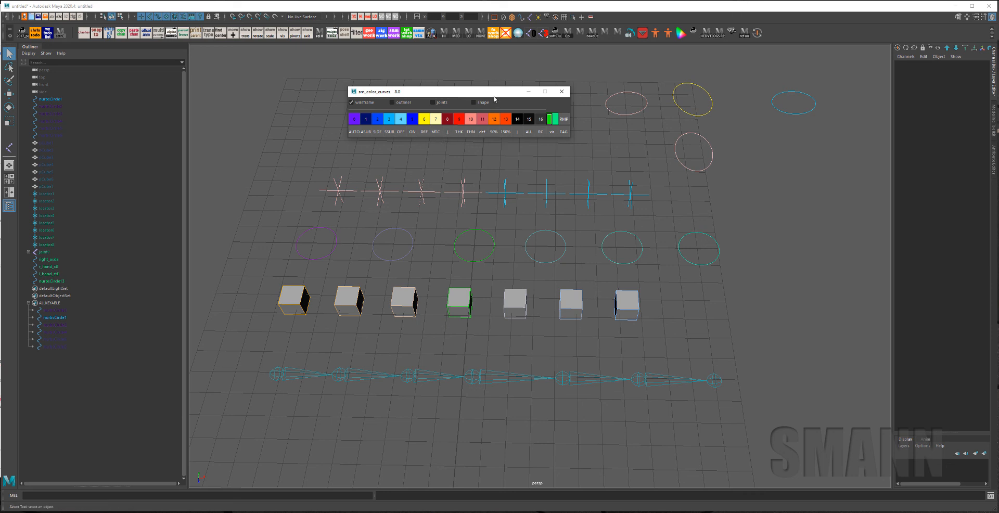
pyautogui.moveTo(494, 99); pyautogui.dragTo(487, 111)
pyautogui.keyDown('alt'); pyautogui.moveTo(659, 259); pyautogui.dragTo(748, 327); pyautogui.keyUp('alt')
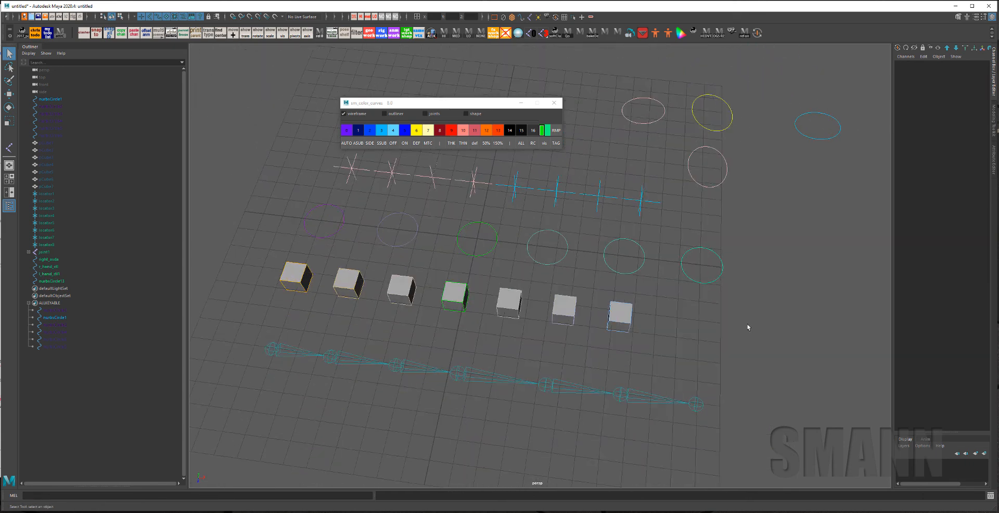
# - Start a new scene and create a NURBS circle, moving it to the edge of the grid
pyautogui.hotkey('ctrl', 'n')
pyautogui.click(375, 263)
pyautogui.keyDown('shift'); pyautogui.rightClick(606, 223); pyautogui.keyUp('shift')
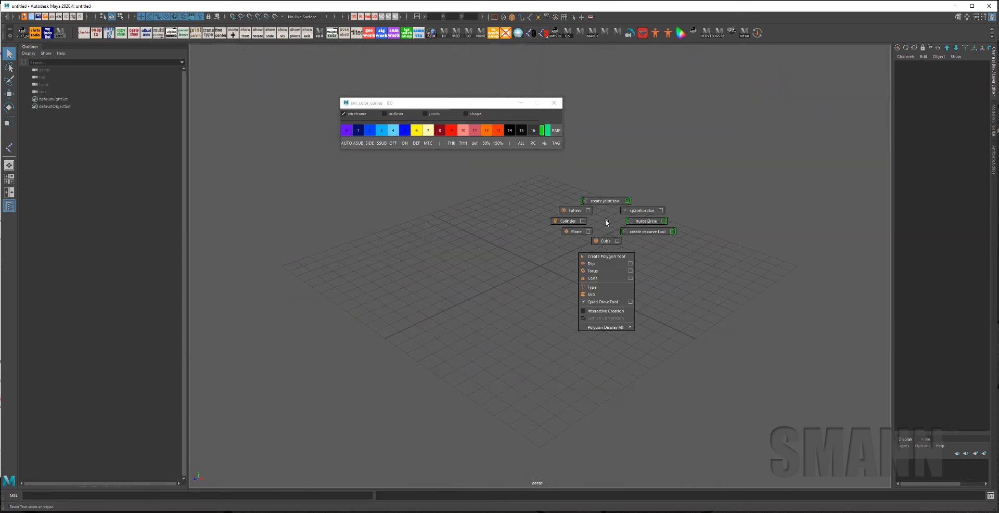
pyautogui.keyDown('shift'); pyautogui.moveTo(607, 222); pyautogui.dragTo(620, 222, button='right'); pyautogui.keyUp('shift')
pyautogui.press('w')
pyautogui.keyDown('alt'); pyautogui.moveTo(525, 295); pyautogui.dragTo(626, 281); pyautogui.keyUp('alt')
pyautogui.moveTo(658, 244); pyautogui.dragTo(544, 295)
# - Duplicate the circle with a repeated offset along X to build a straight row of 17 circles across the grid
pyautogui.hotkey('ctrl', 'd')
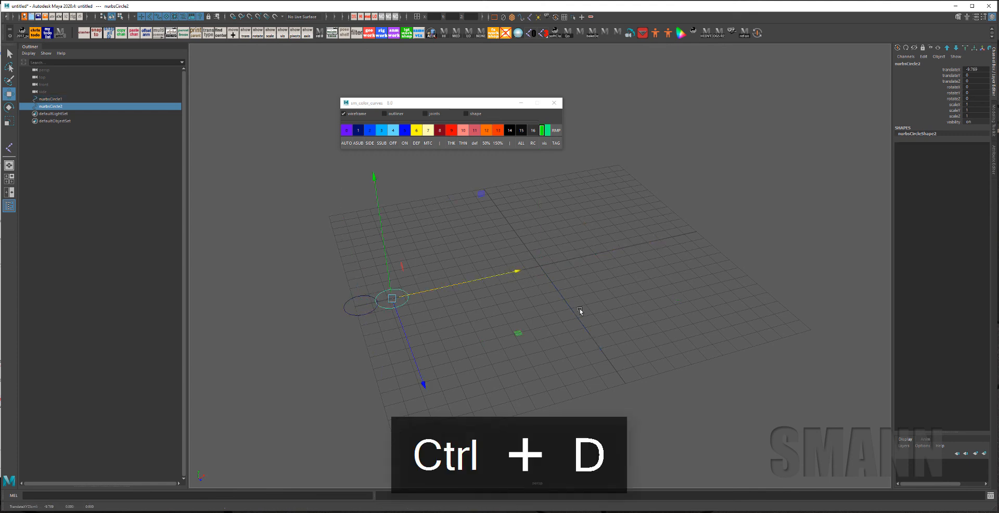
pyautogui.hotkey('shift', 'd')
pyautogui.hotkey('shift', 'd')
pyautogui.hotkey('shift', 'd')
pyautogui.hotkey('shift', 'd')
pyautogui.hotkey('shift', 'd')
pyautogui.hotkey('shift', 'd')
pyautogui.hotkey('shift', 'd')
pyautogui.hotkey('shift', 'd')
pyautogui.hotkey('shift', 'd')
pyautogui.hotkey('shift', 'd')
pyautogui.hotkey('shift', 'd')
pyautogui.hotkey('shift', 'd')
pyautogui.hotkey('shift', 'd')
pyautogui.hotkey('shift', 'd')
pyautogui.hotkey('shift', 'd')
pyautogui.press('space')
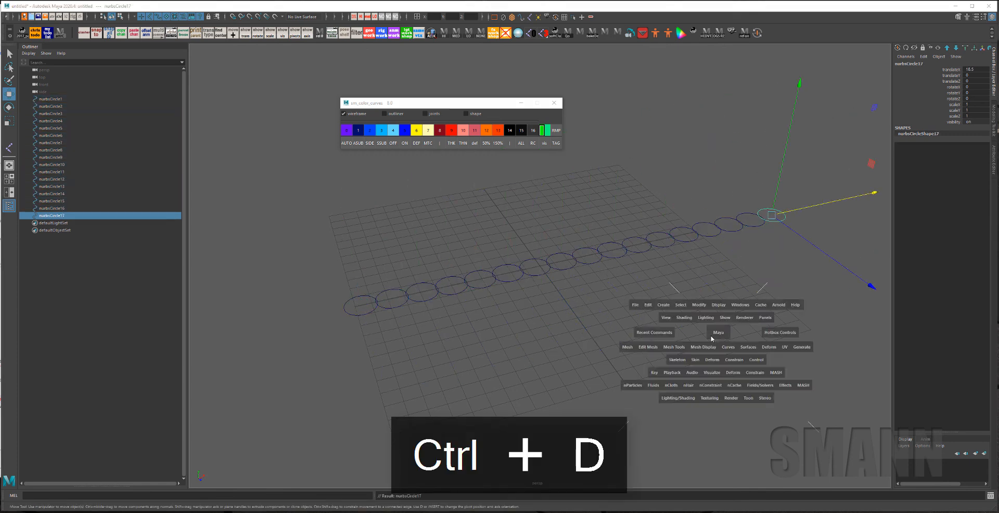
pyautogui.moveTo(712, 338); pyautogui.dragTo(650, 333)
pyautogui.moveTo(298, 231); pyautogui.dragTo(891, 384)
pyautogui.keyDown('alt'); pyautogui.moveTo(749, 317); pyautogui.dragTo(650, 296, button='right'); pyautogui.keyUp('alt')
pyautogui.press('space')
pyautogui.moveTo(644, 295); pyautogui.dragTo(676, 260)
pyautogui.keyDown('alt'); pyautogui.moveTo(676, 260); pyautogui.dragTo(613, 281, button='right'); pyautogui.keyUp('alt')
pyautogui.moveTo(494, 183); pyautogui.dragTo(912, 285)
pyautogui.press('space')
pyautogui.keyDown('alt'); pyautogui.moveTo(750, 256); pyautogui.dragTo(726, 268); pyautogui.keyUp('alt')
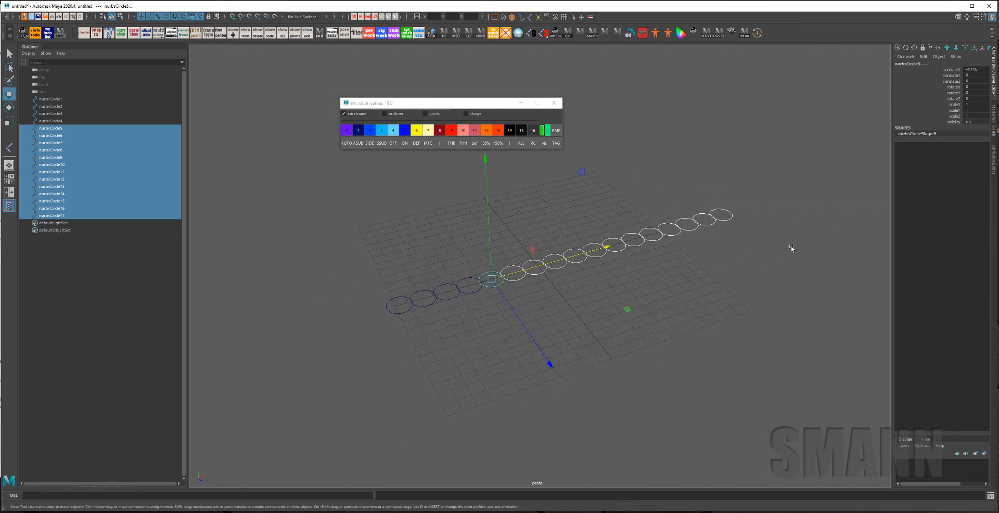
pyautogui.click(792, 249)
# - Select all 17 circles and colour their wireframes with the blueHawaii ramp preset, dark blue to cyan
pyautogui.moveTo(283, 205); pyautogui.dragTo(908, 318)
pyautogui.press('space')
pyautogui.moveTo(491, 225); pyautogui.dragTo(395, 223)
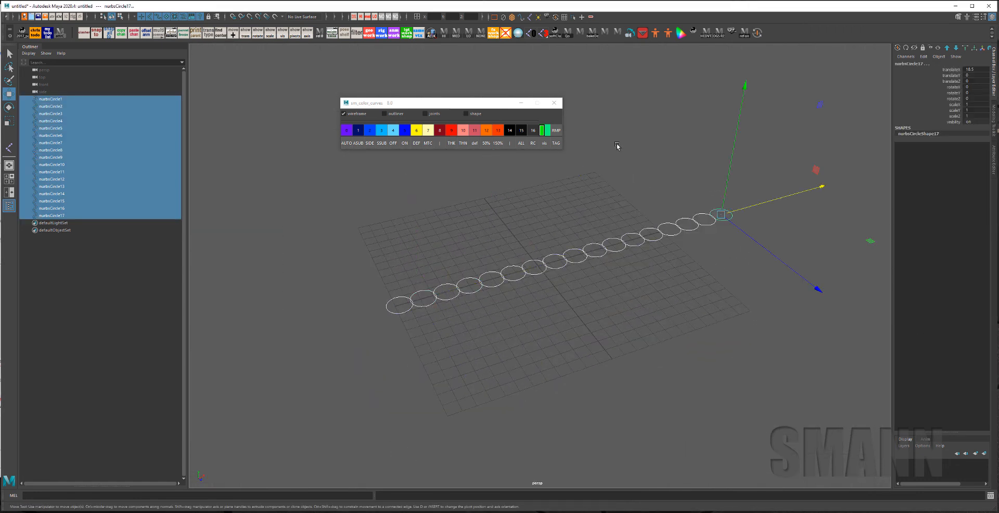
pyautogui.rightClick(556, 131)
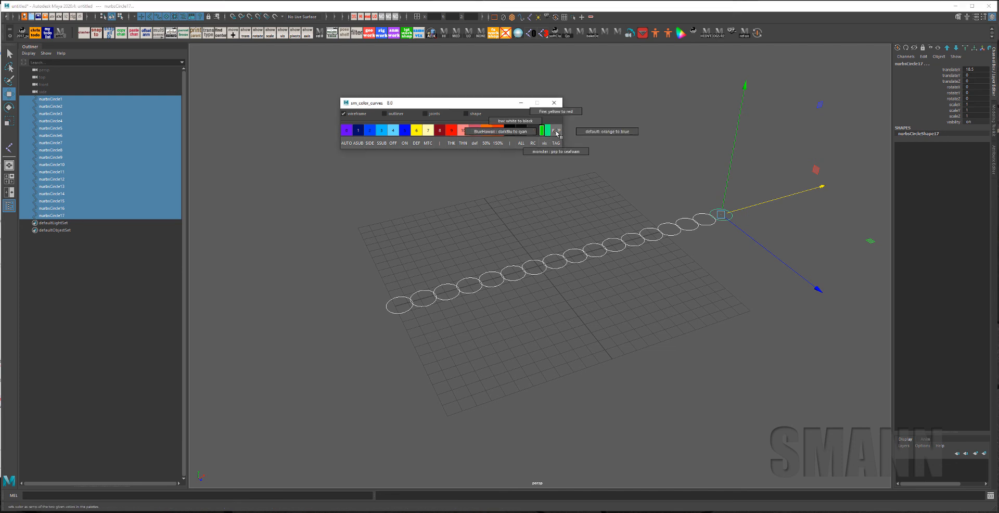
pyautogui.moveTo(556, 134); pyautogui.dragTo(519, 133, button='right')
pyautogui.click(557, 132)
pyautogui.click(682, 327)
pyautogui.keyDown('alt'); pyautogui.moveTo(681, 328); pyautogui.dragTo(634, 314); pyautogui.keyUp('alt')
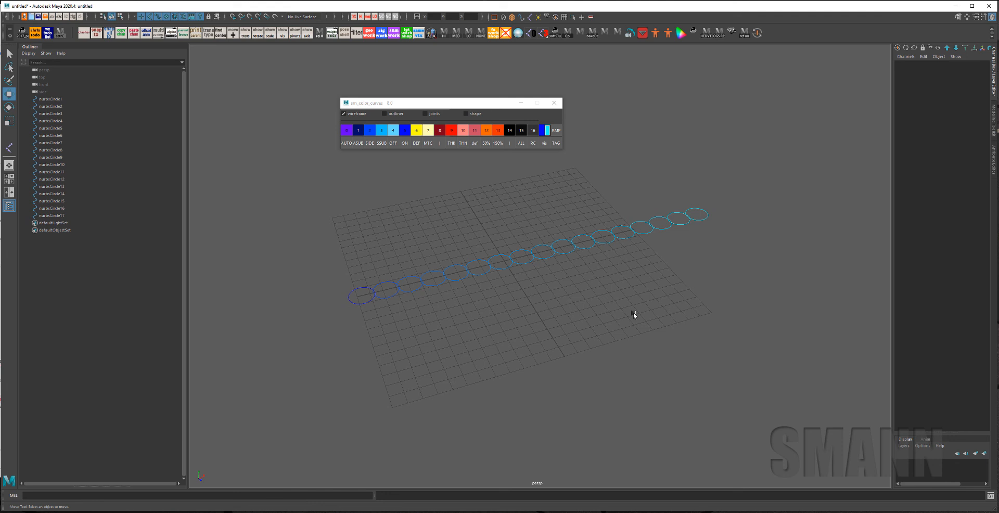